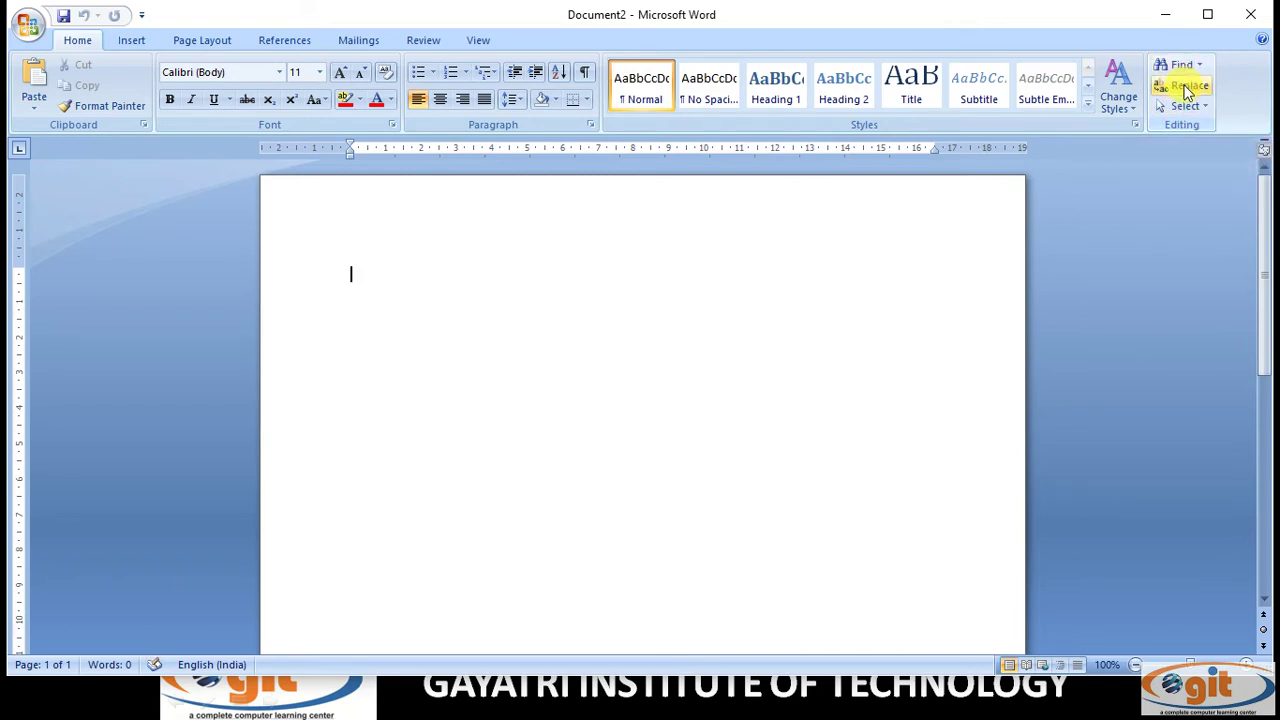
Generate three paragraphs of sample text in the blank document with the formula =RAND().
click(1201, 68)
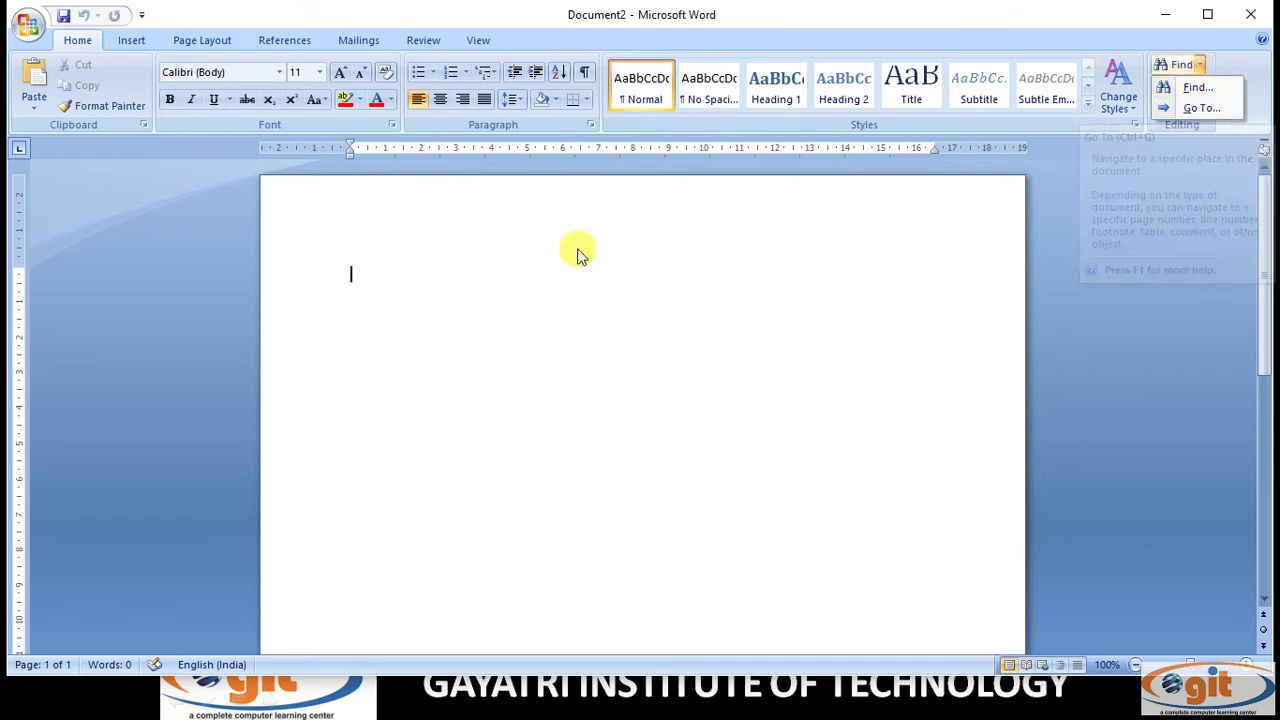
click(401, 288)
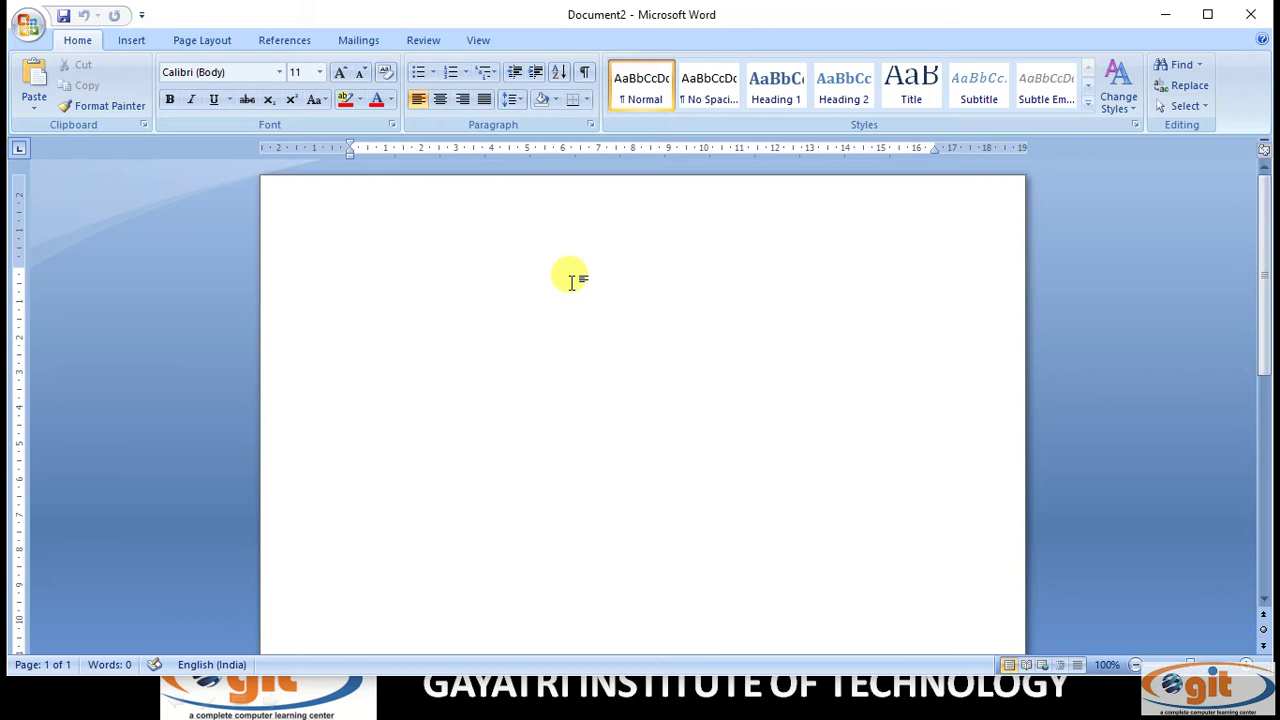
text(RAND)
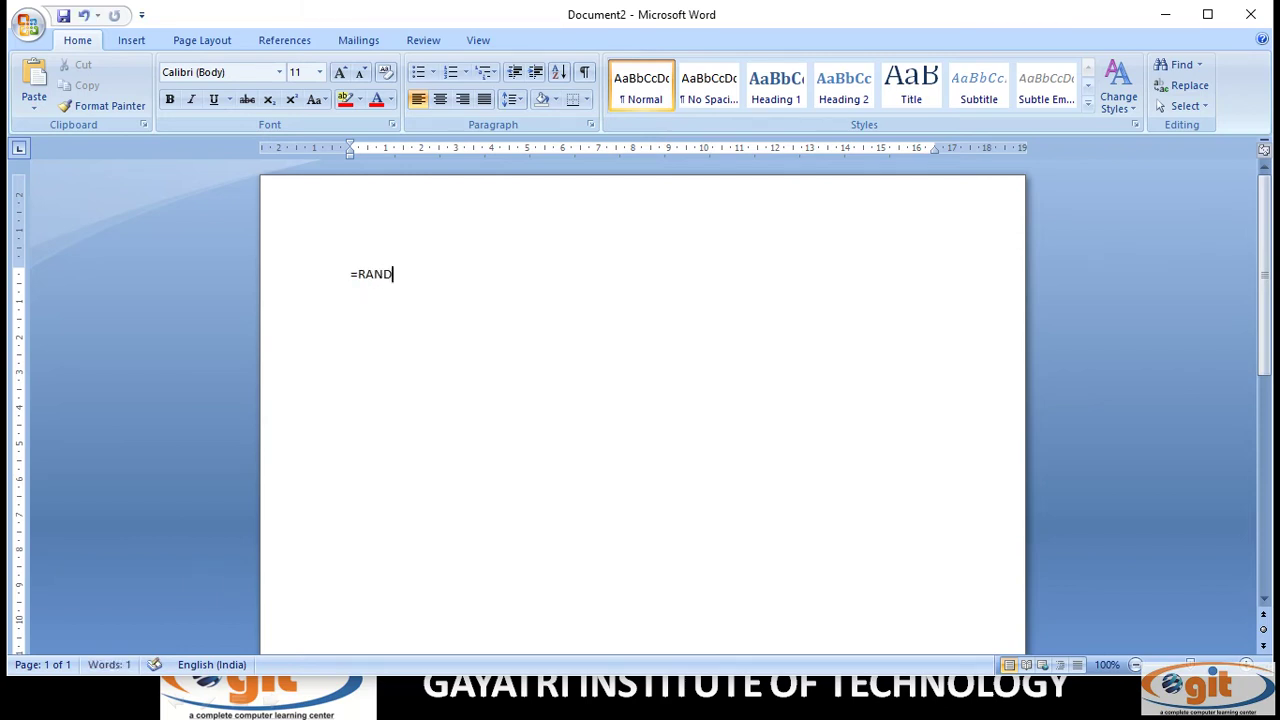
text(())
key(Return)
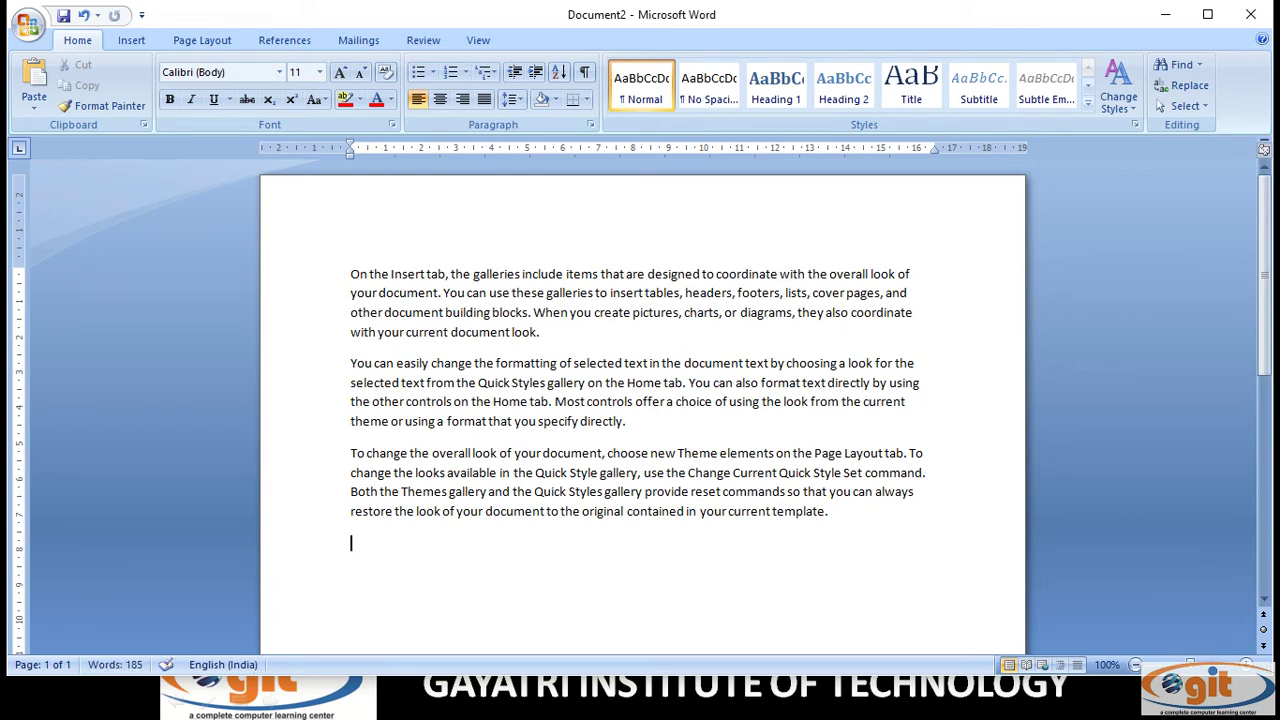
Enlarge the font of all the sample text to 16 points and place the cursor at the end of the first paragraph.
drag(350, 274, 628, 540)
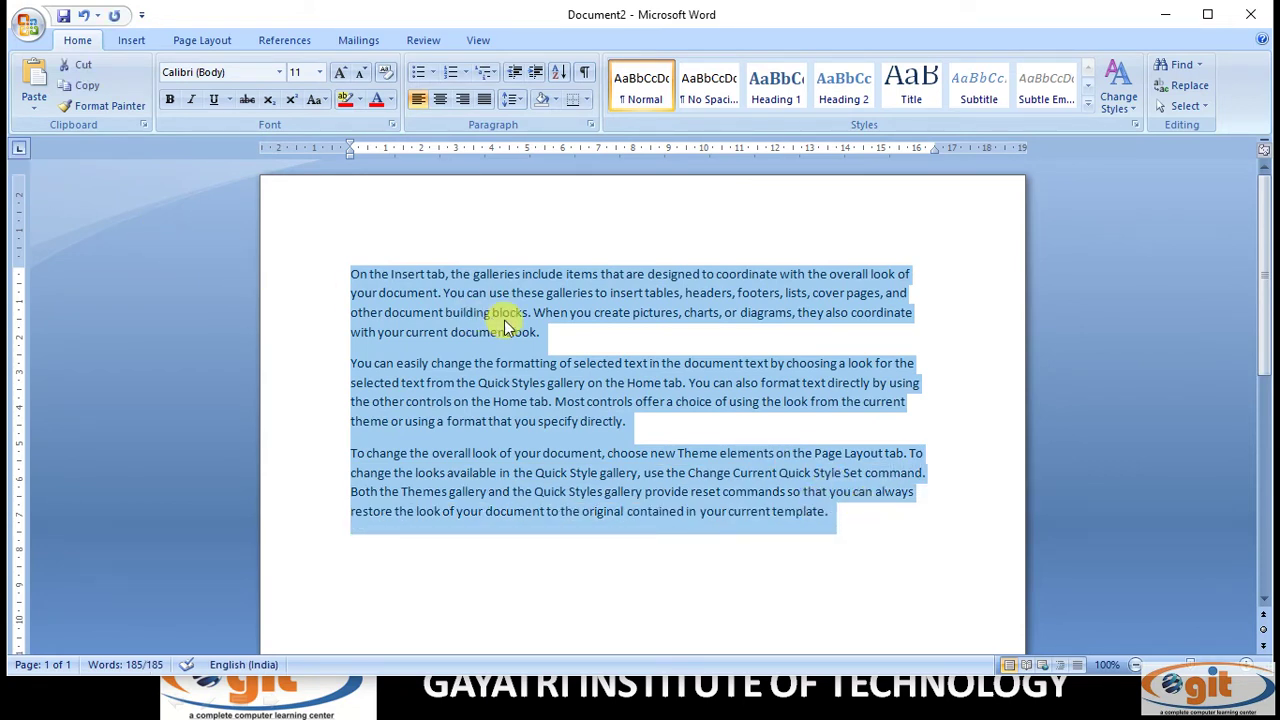
click(343, 78)
click(343, 78)
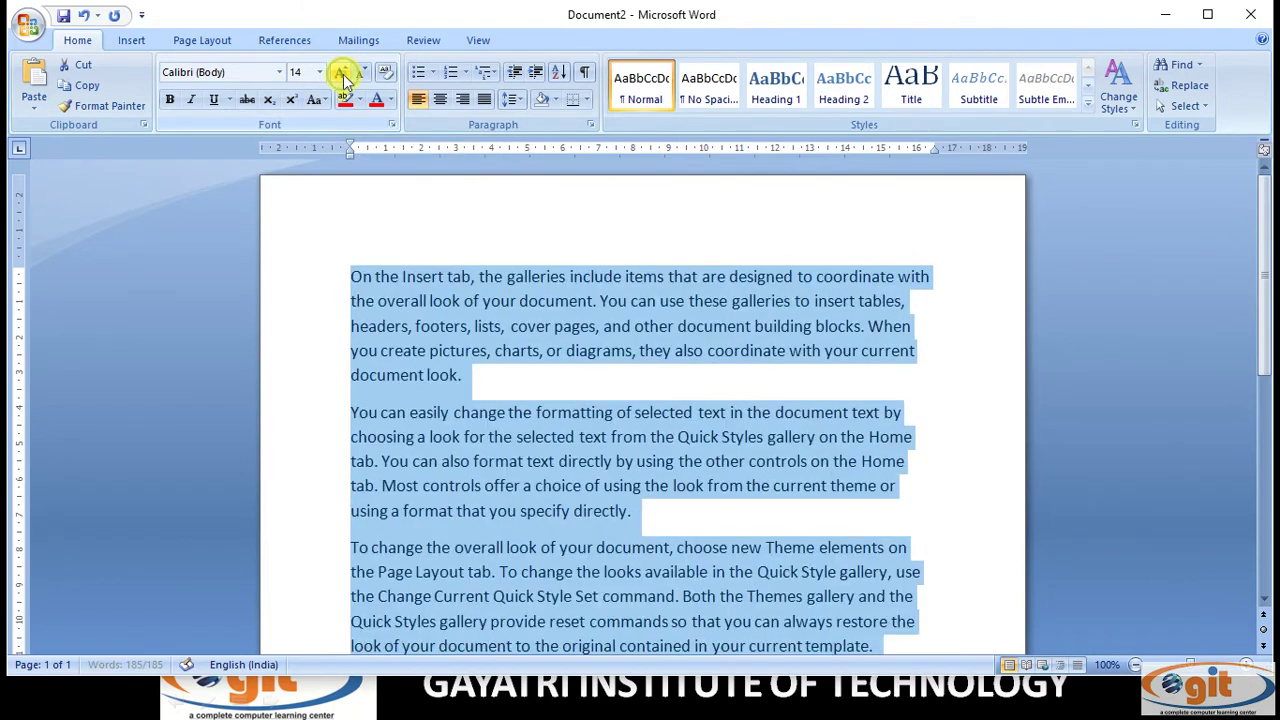
click(343, 78)
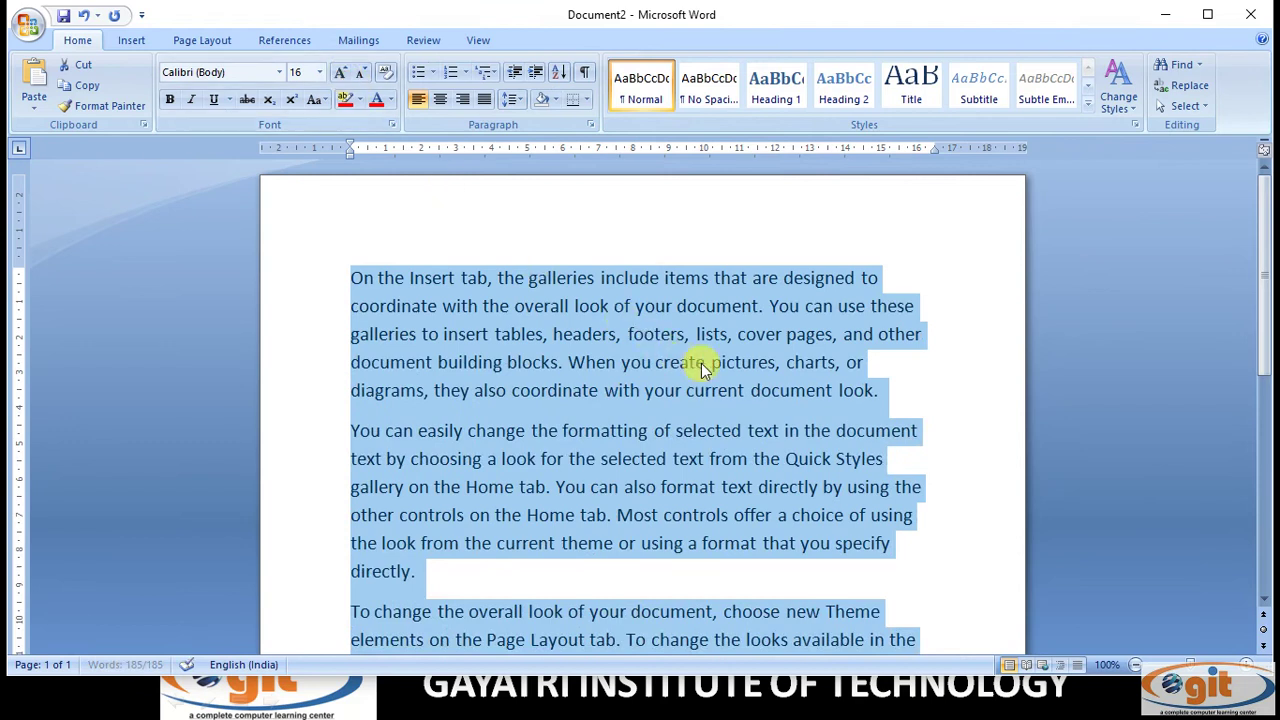
click(885, 395)
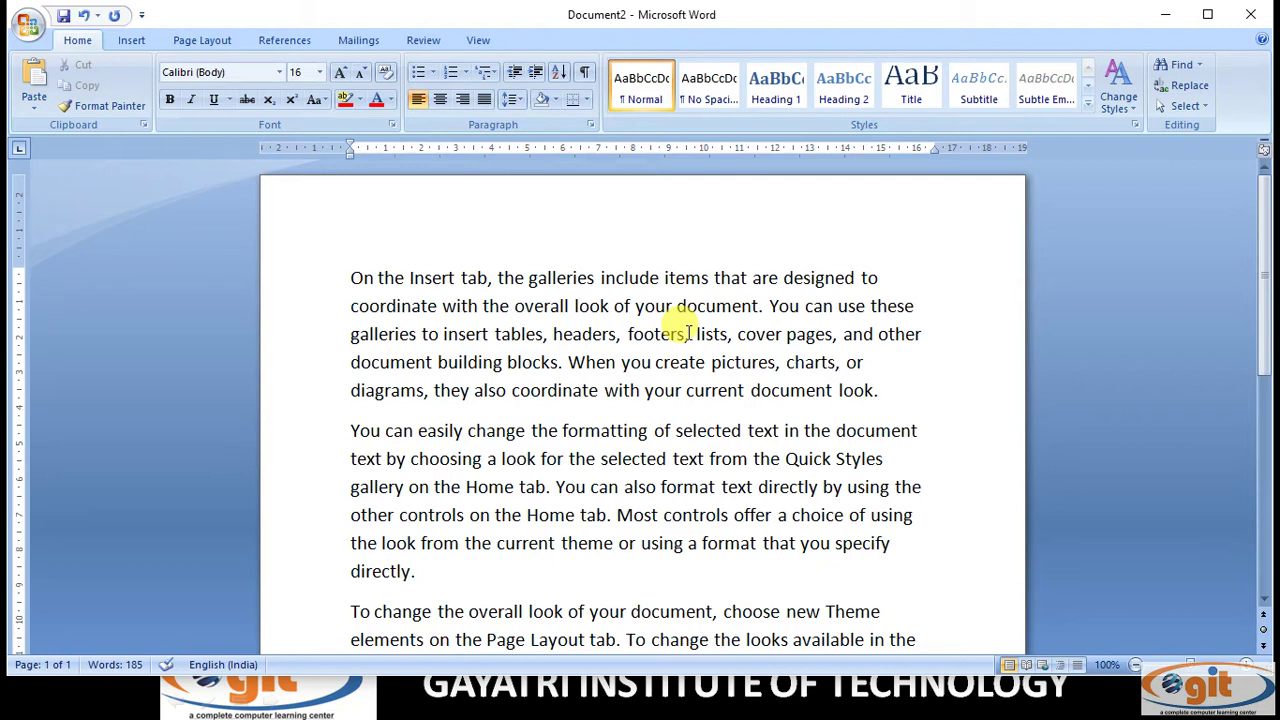
Search the document for the word YOU, keeping the Find and Replace dialog clear of the first match.
click(1182, 64)
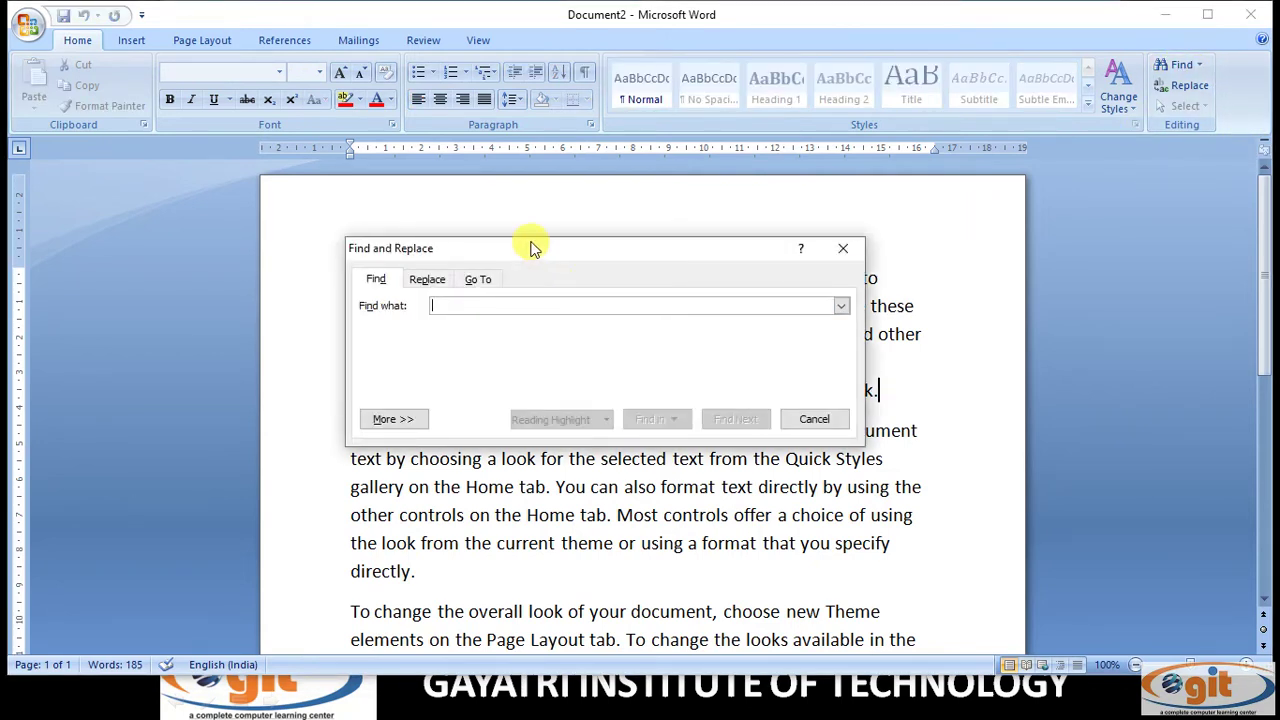
drag(530, 248, 521, 203)
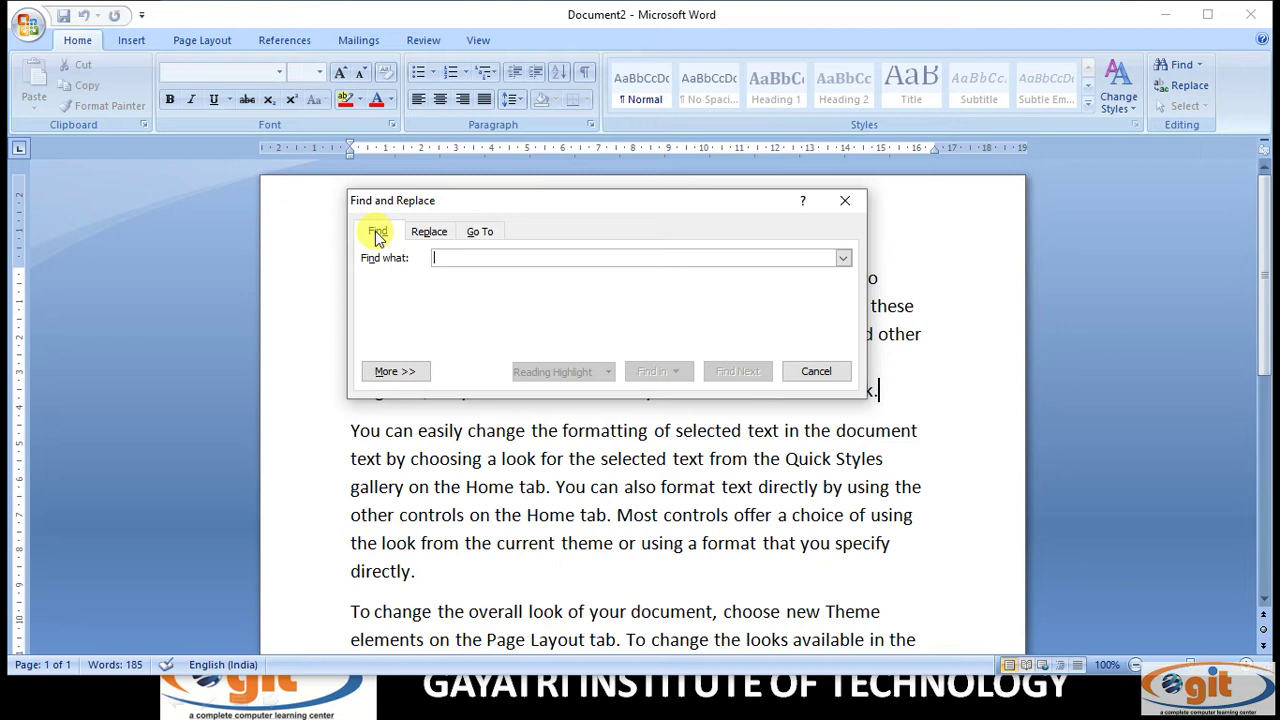
text(YOU)
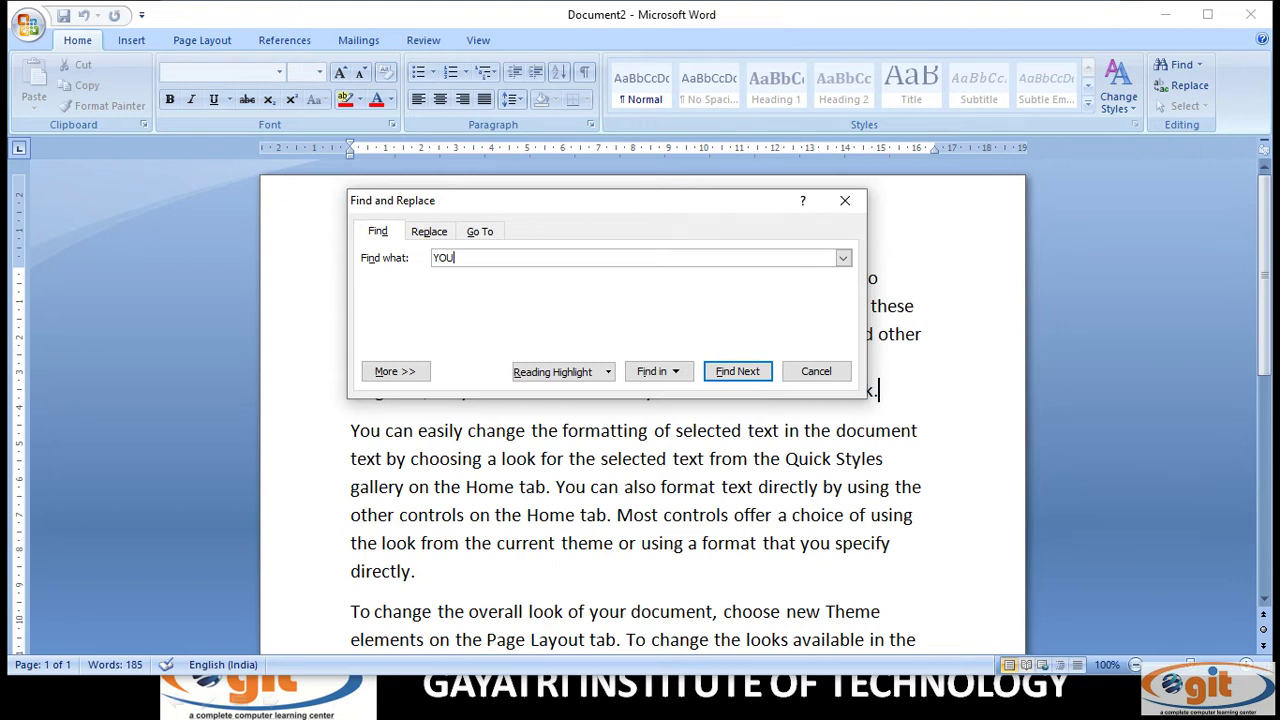
click(740, 373)
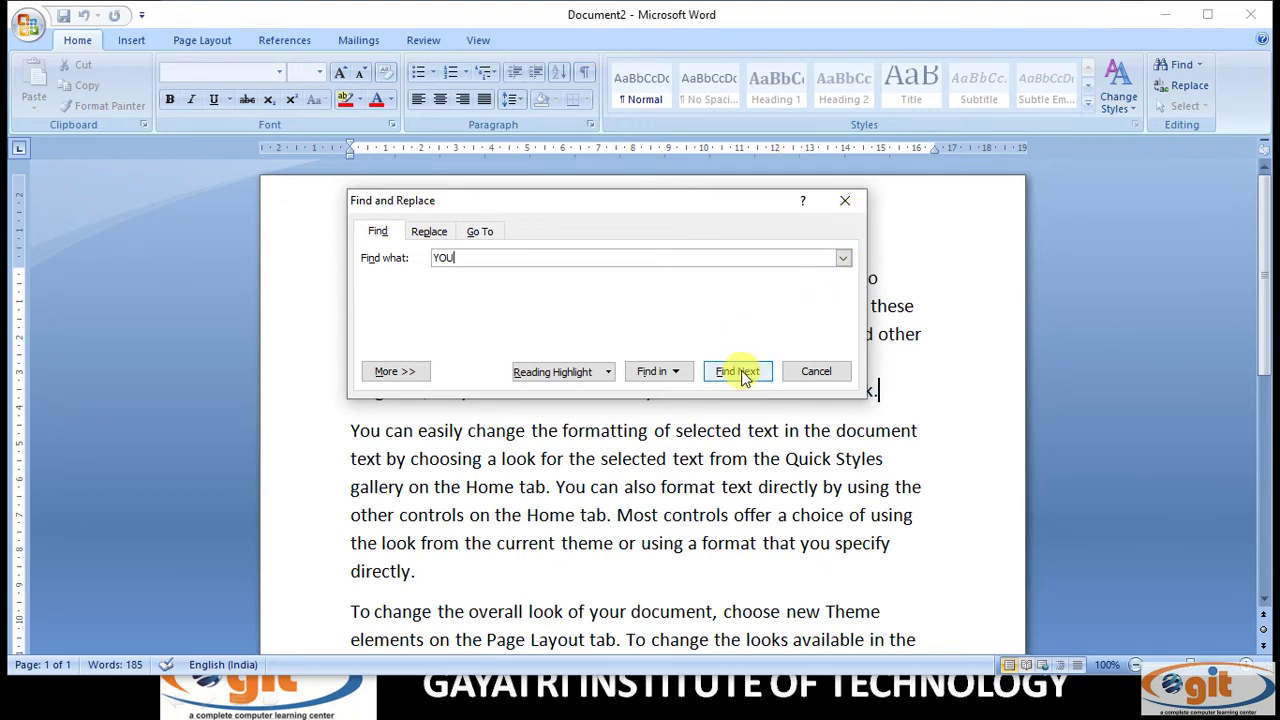
drag(578, 200, 748, 62)
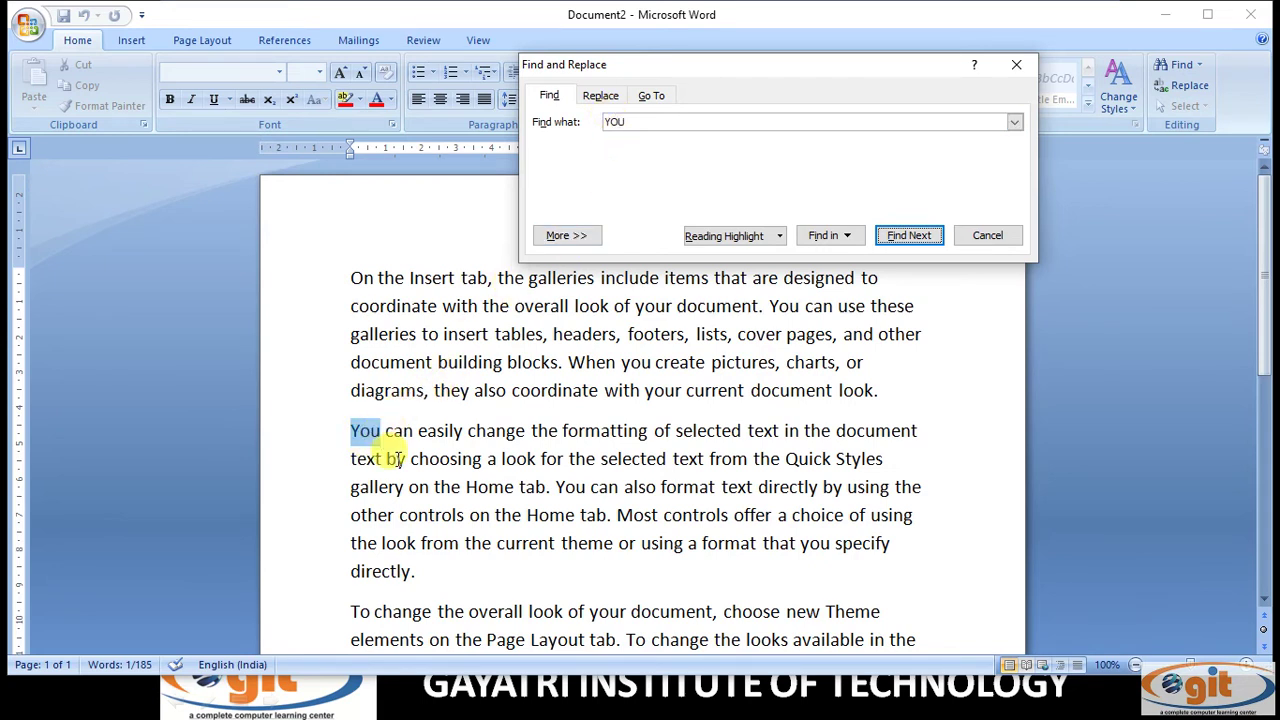
drag(743, 77, 357, 30)
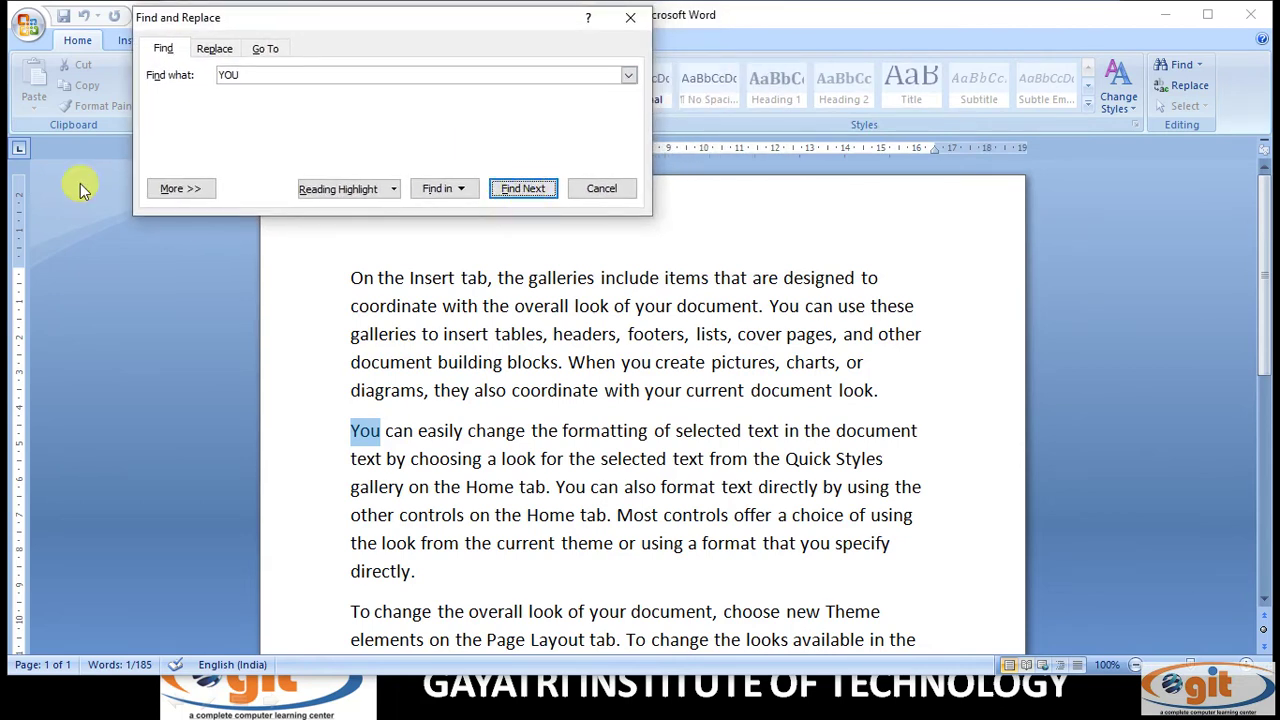
Step through the remaining matches of YOU until the whole document is searched, then dismiss the completion message.
click(536, 189)
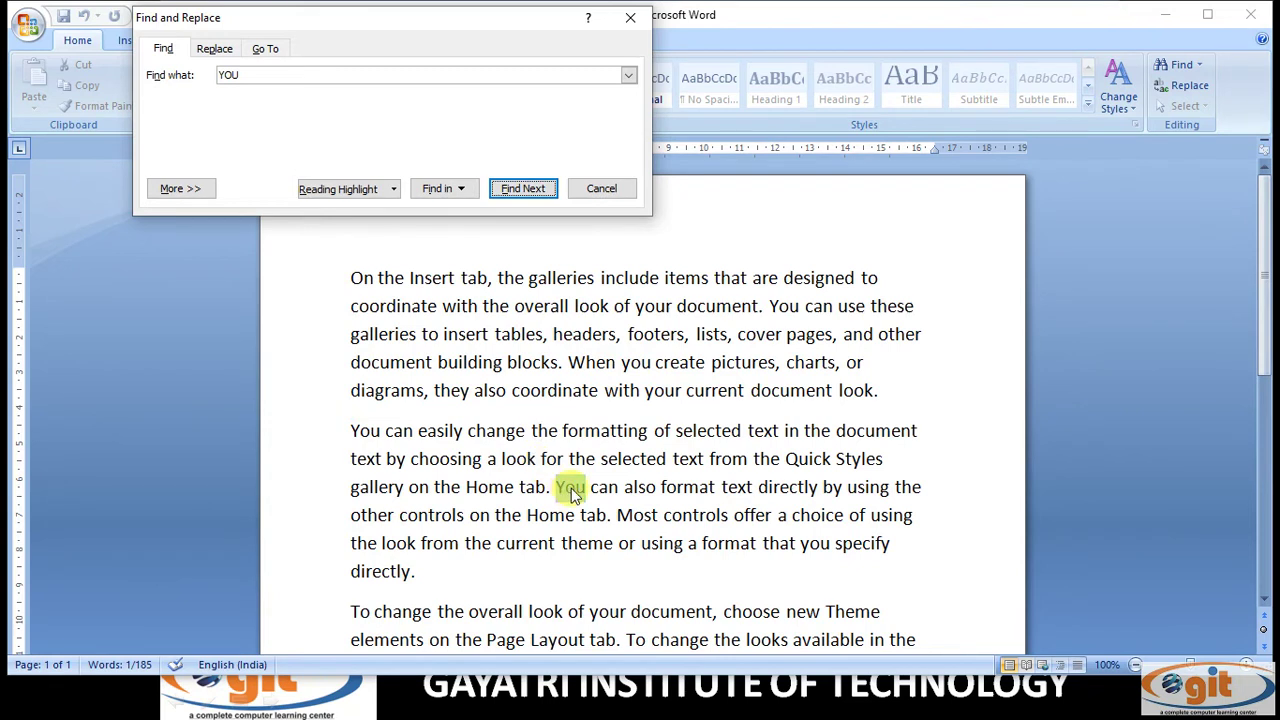
click(527, 190)
click(527, 189)
click(527, 189)
click(527, 189)
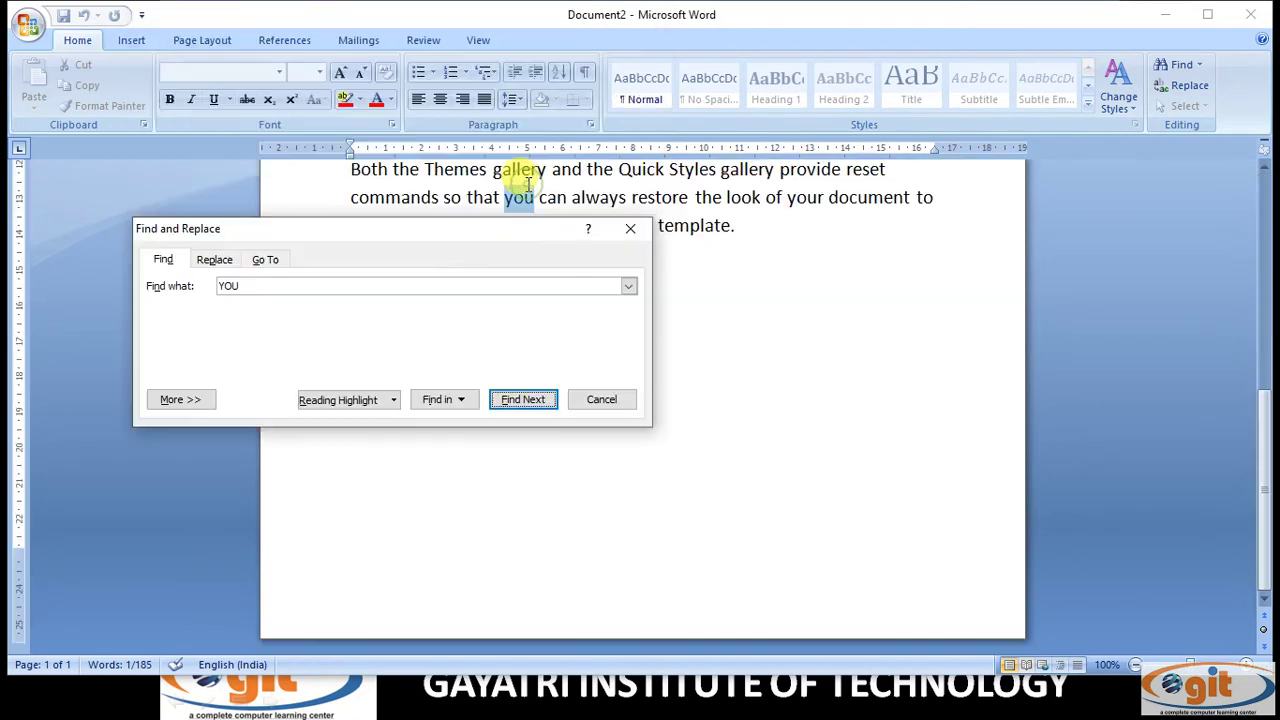
drag(477, 234, 1011, 306)
click(1066, 471)
click(1066, 471)
click(1066, 471)
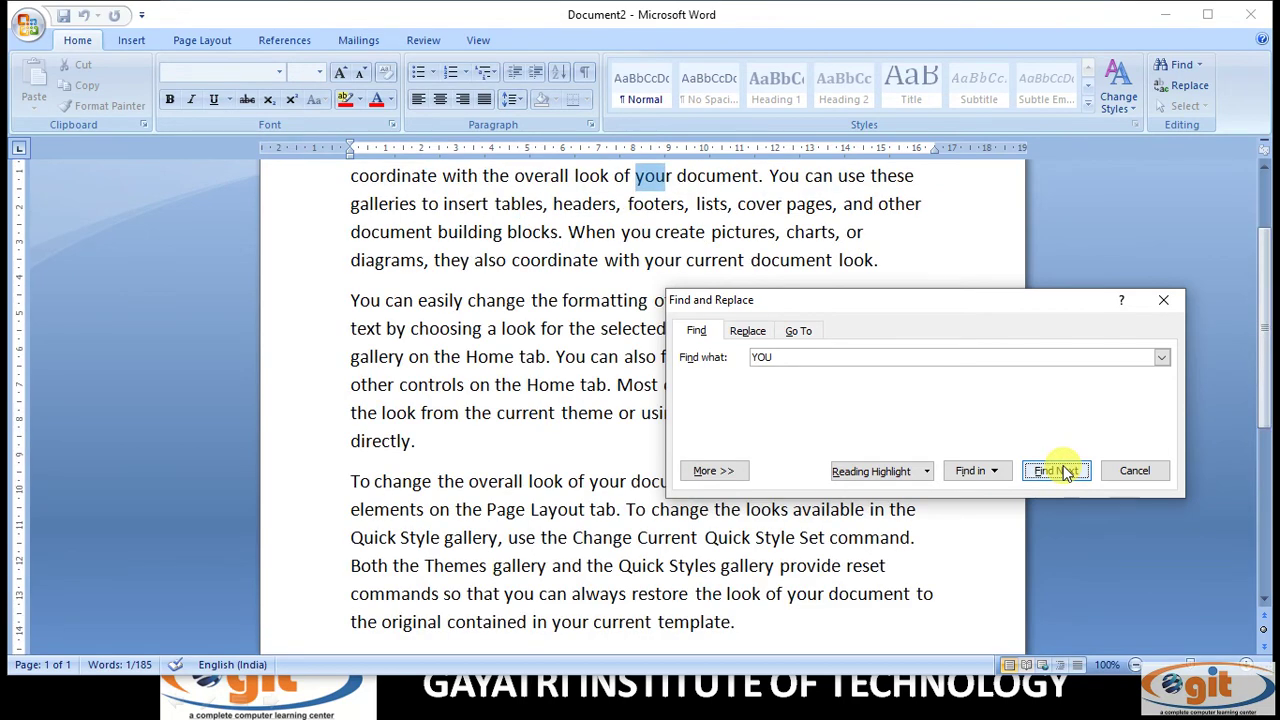
click(1066, 471)
click(1066, 471)
click(1066, 471)
click(1066, 471)
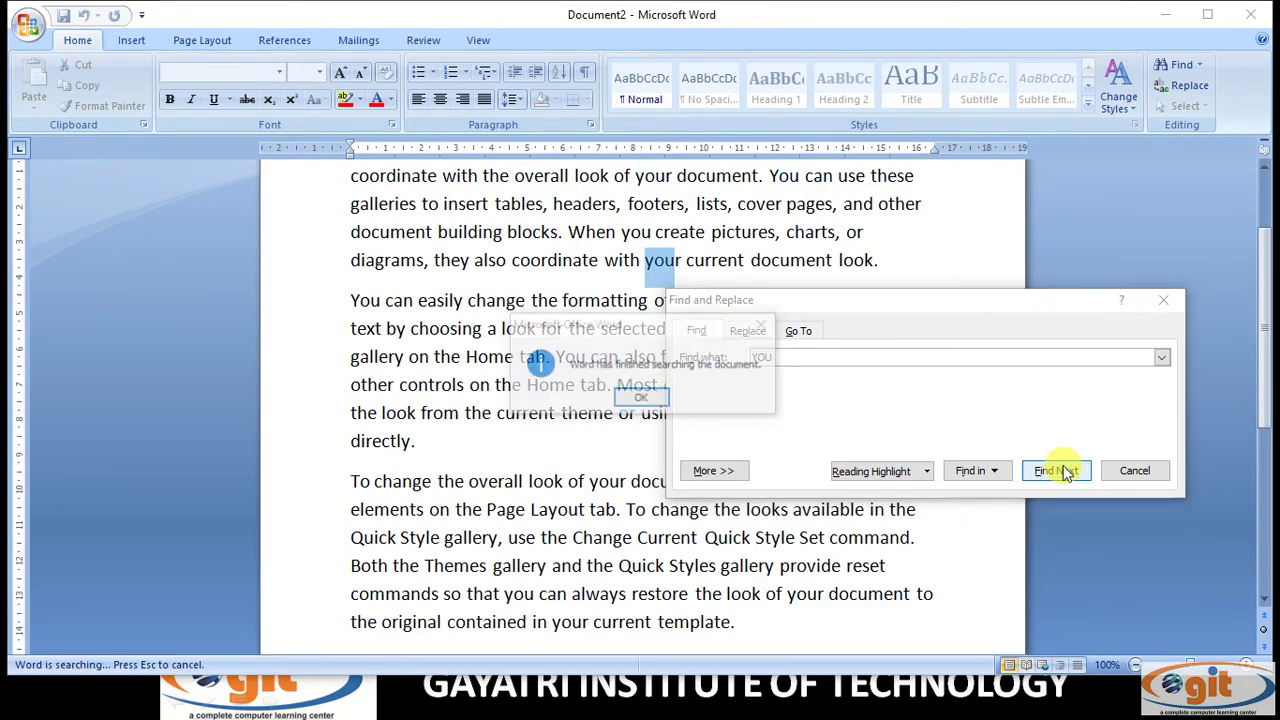
drag(645, 336, 440, 210)
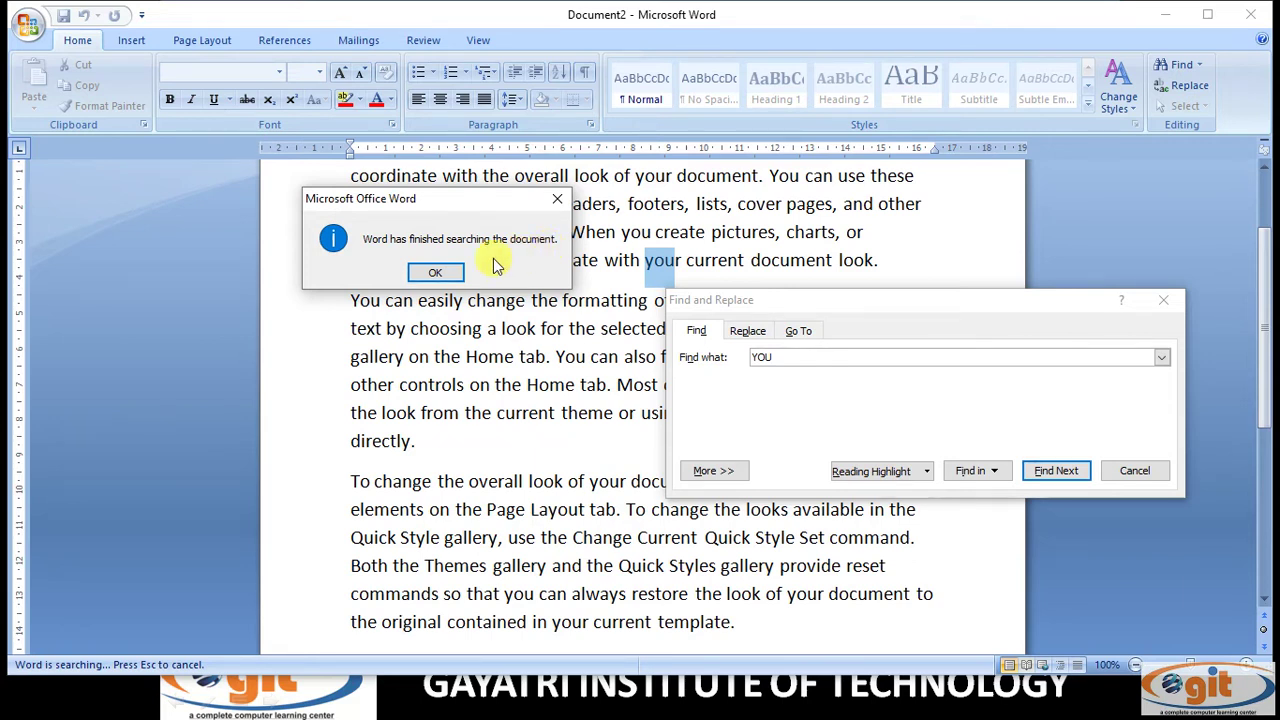
click(435, 273)
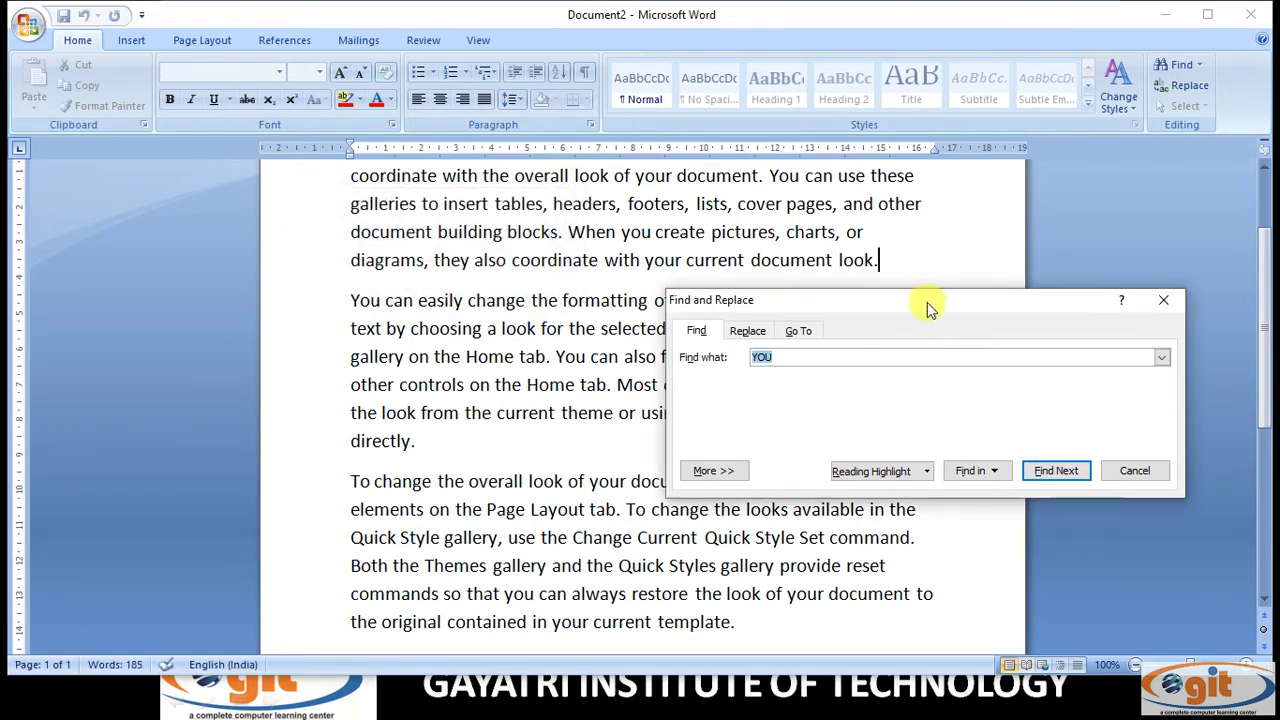
drag(929, 300, 466, 220)
click(510, 387)
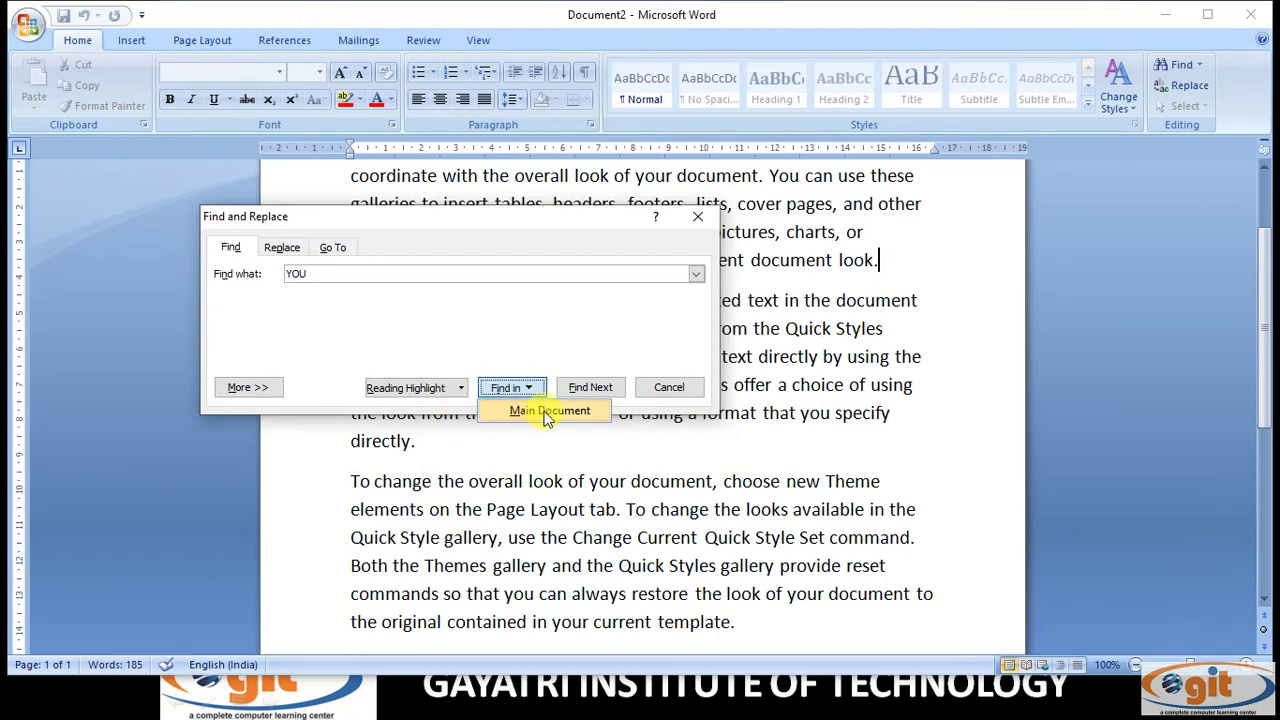
drag(494, 217, 792, 193)
click(760, 364)
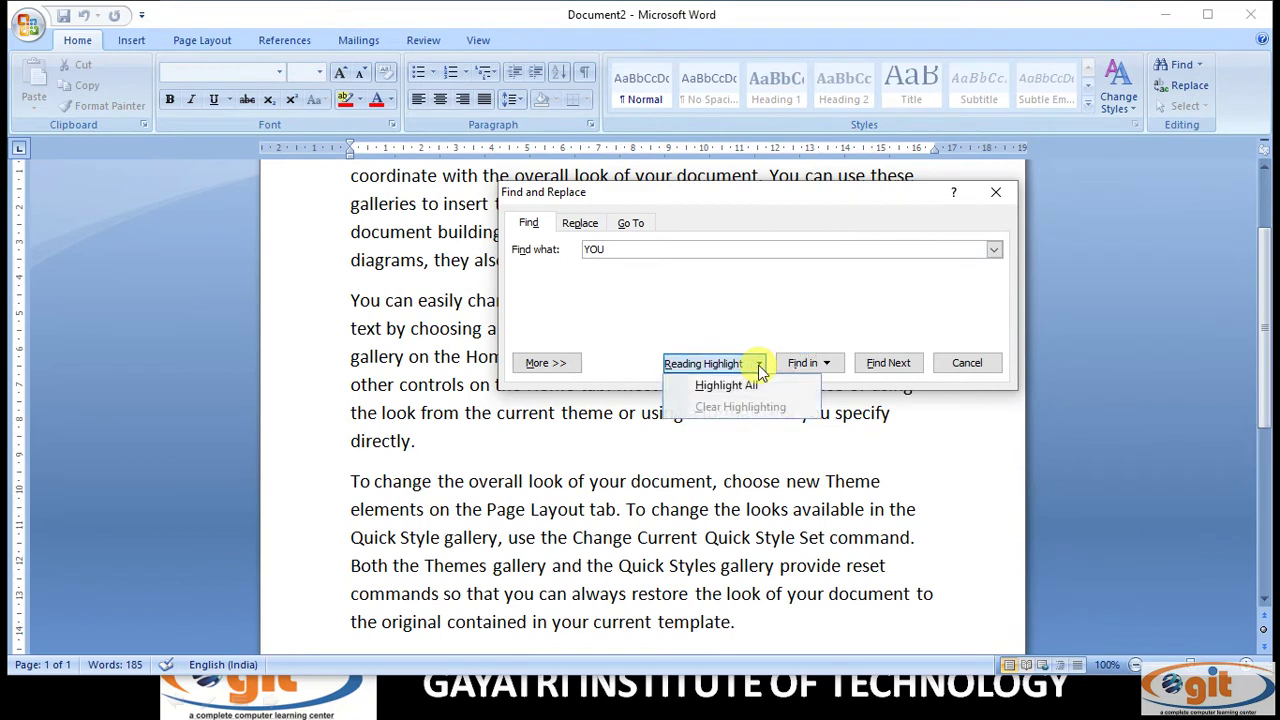
drag(718, 202, 740, 497)
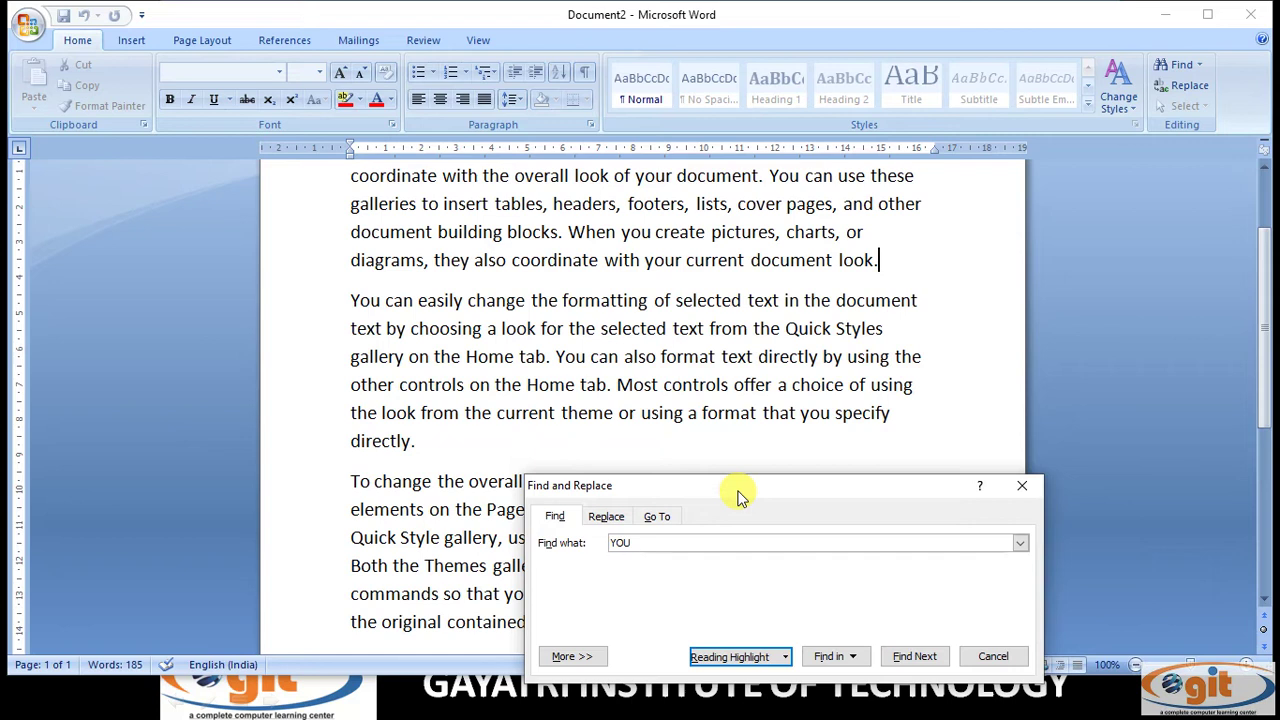
drag(727, 490, 668, 303)
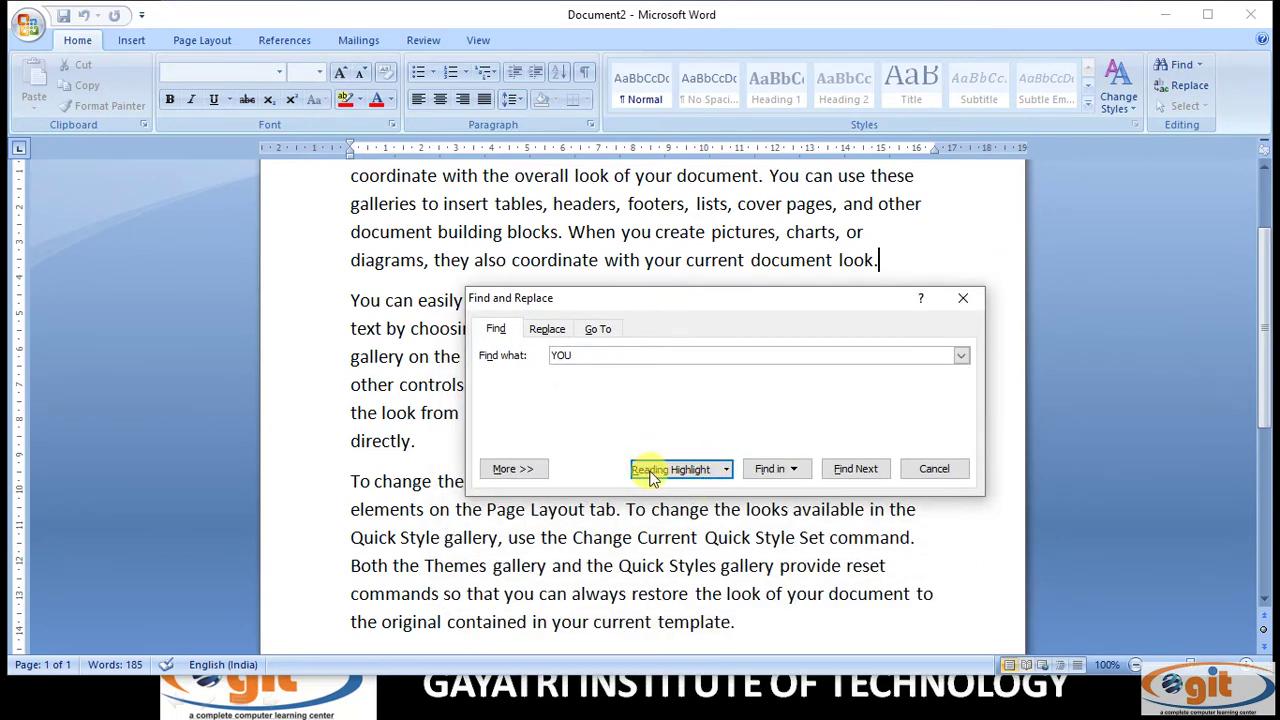
Apply reading highlight to all occurrences of YOU in the document and close the Find and Replace dialog.
click(702, 469)
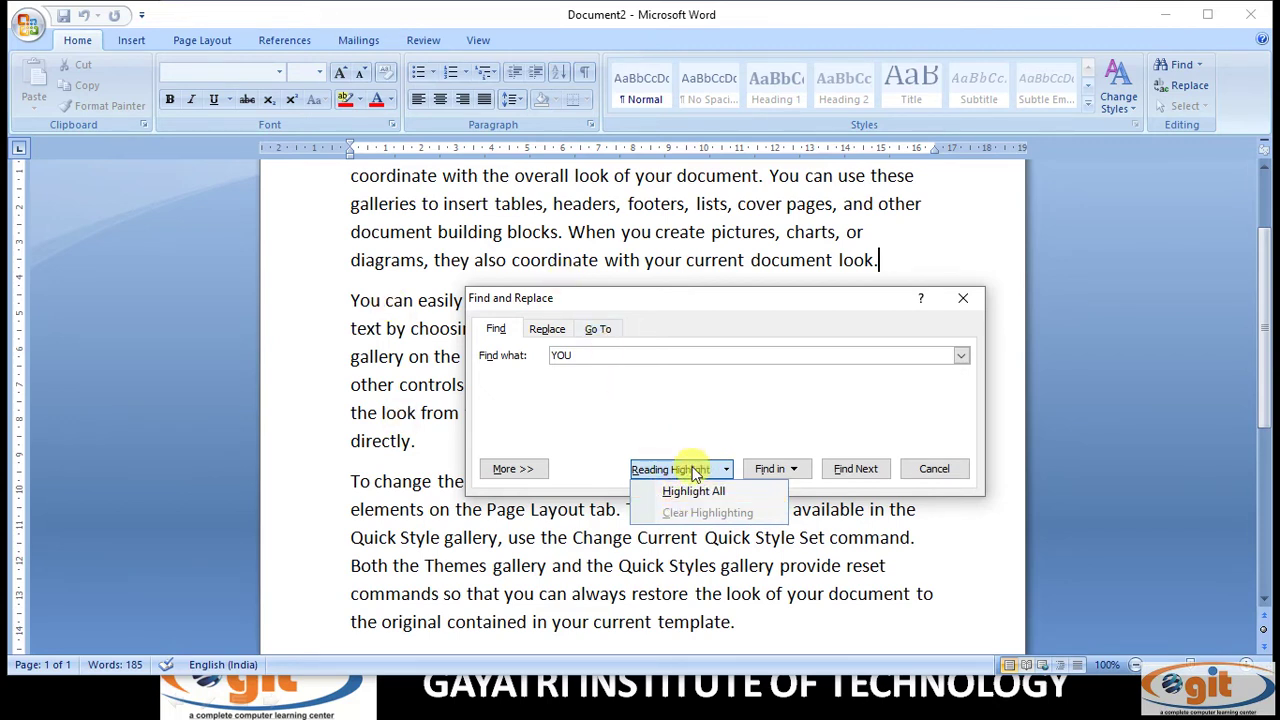
click(700, 491)
drag(663, 297, 1016, 272)
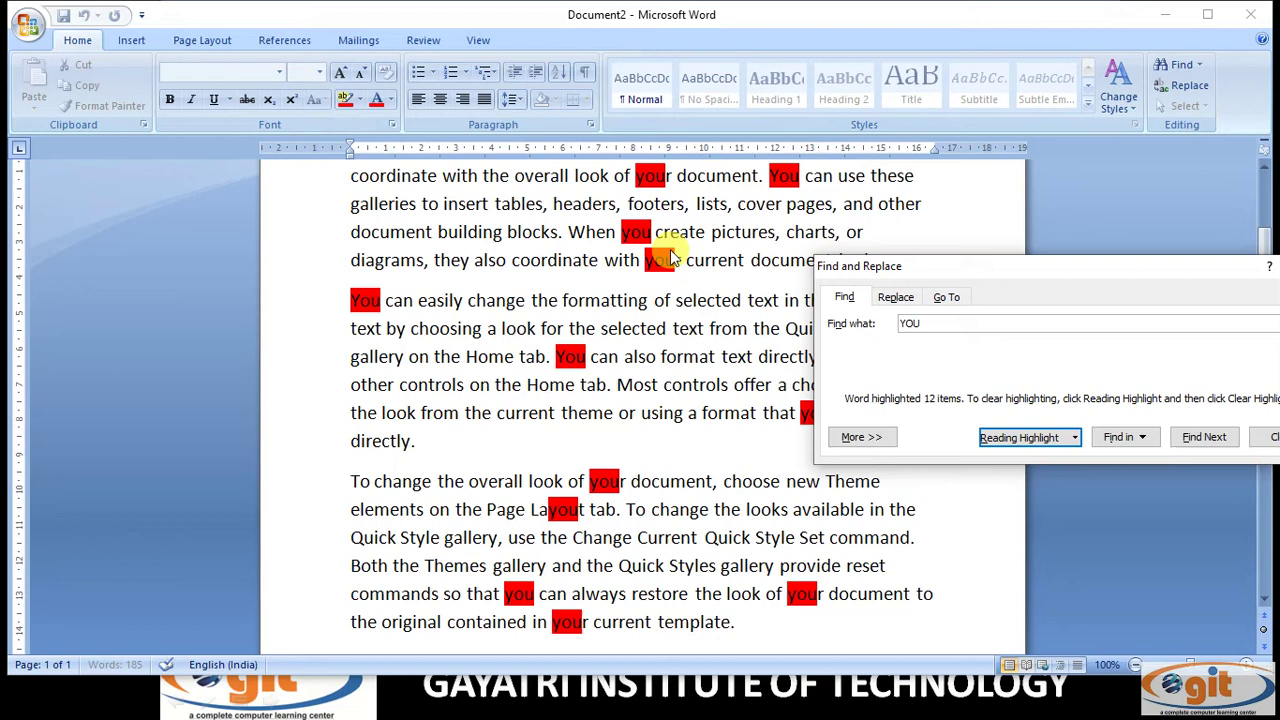
drag(1071, 271, 620, 242)
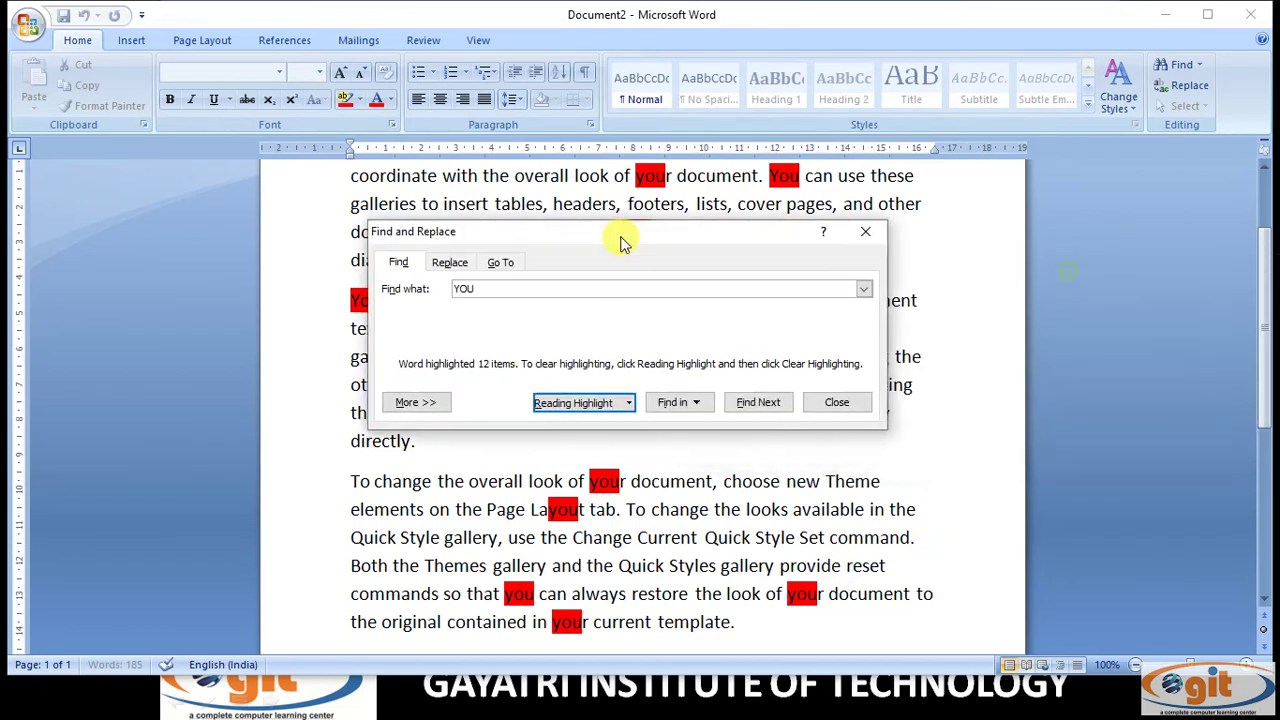
click(865, 231)
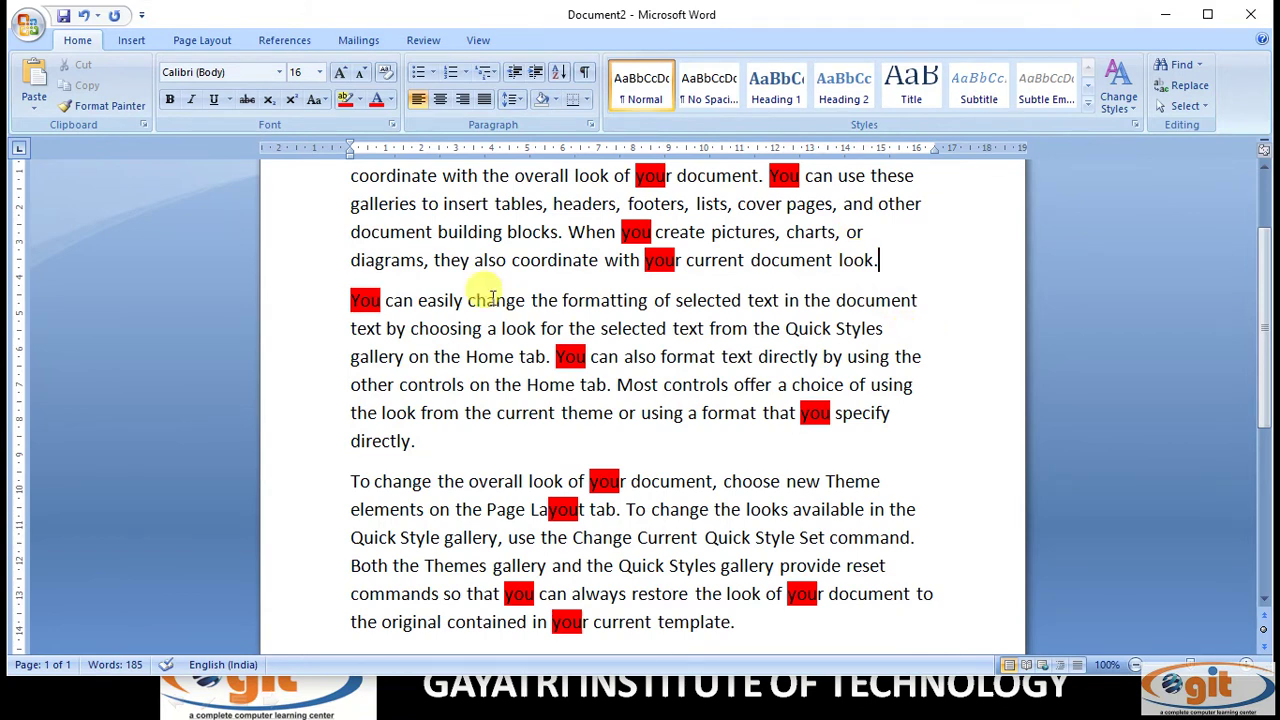
Search the document for the word TEXT and advance to its second match, moving the dialog off the text.
click(1176, 68)
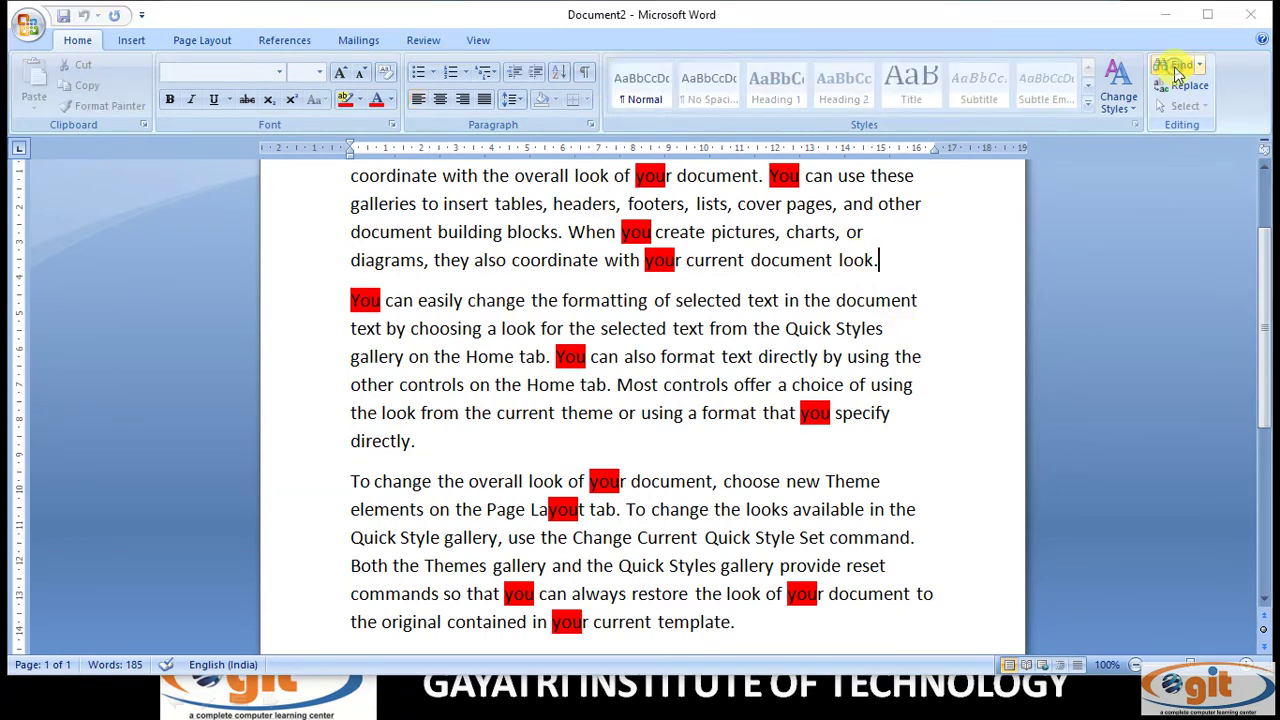
drag(534, 54, 723, 149)
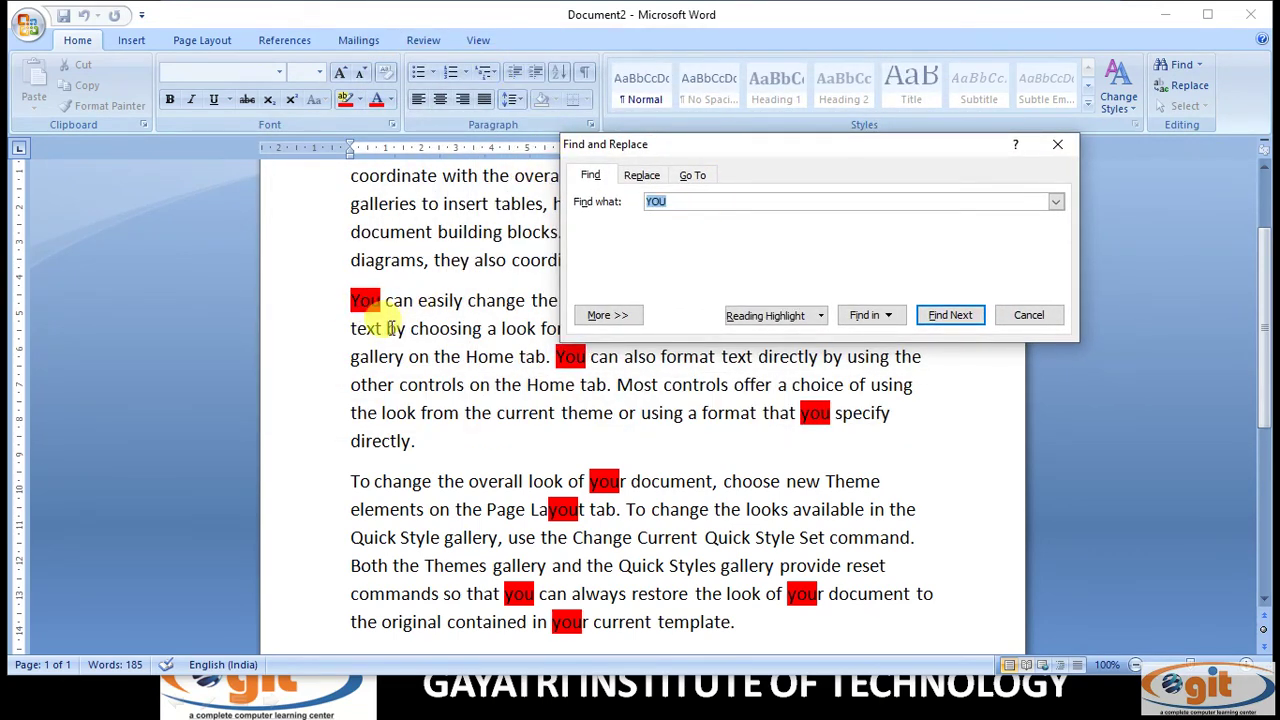
text(T)
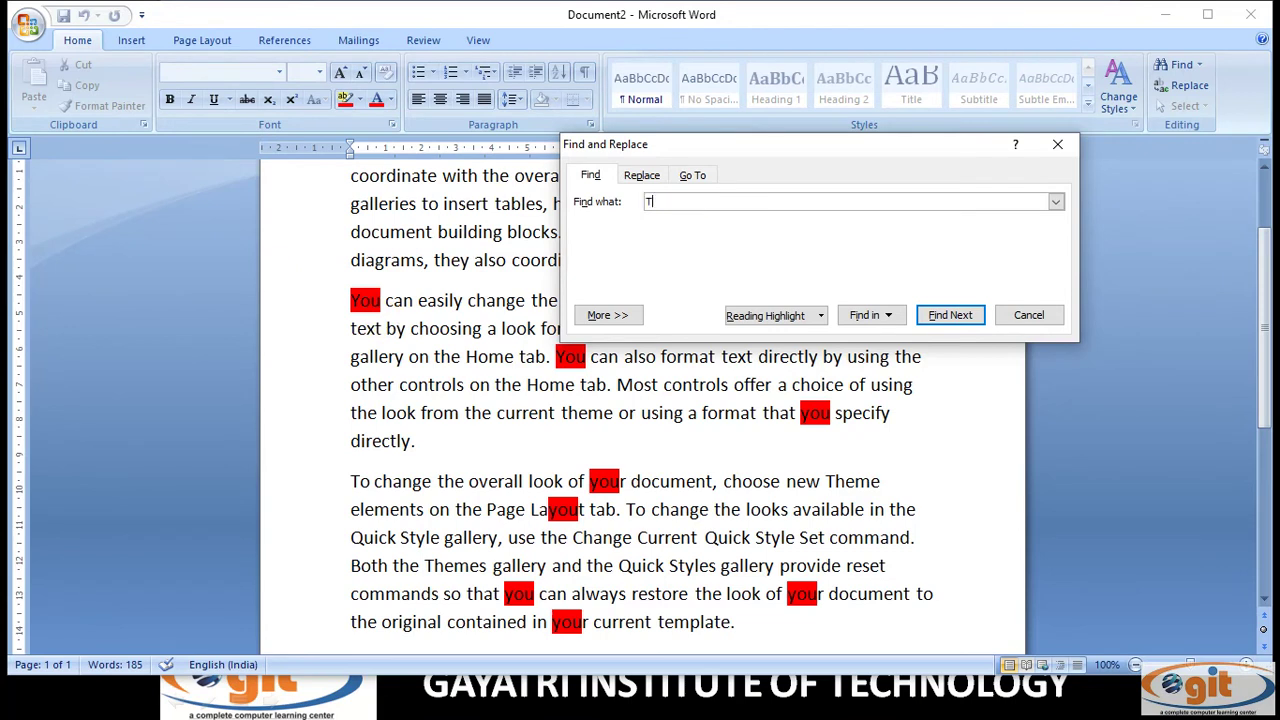
text(EXT)
click(950, 315)
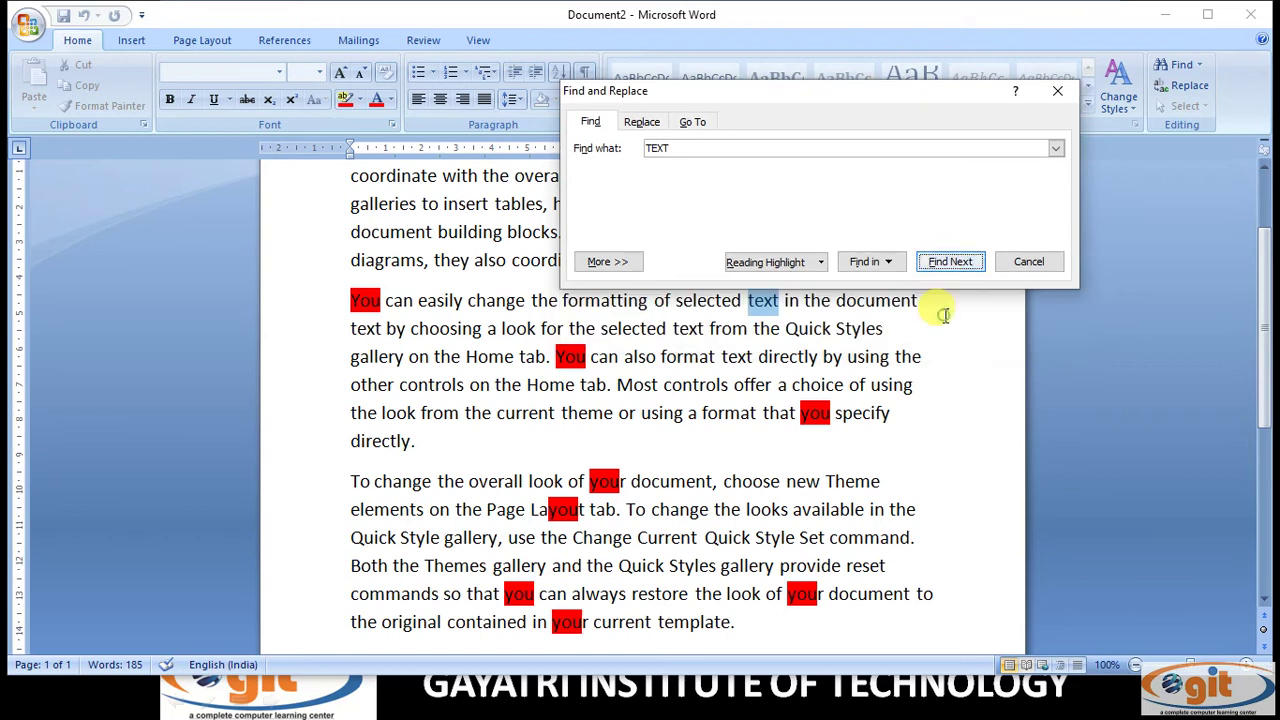
drag(788, 94, 127, 135)
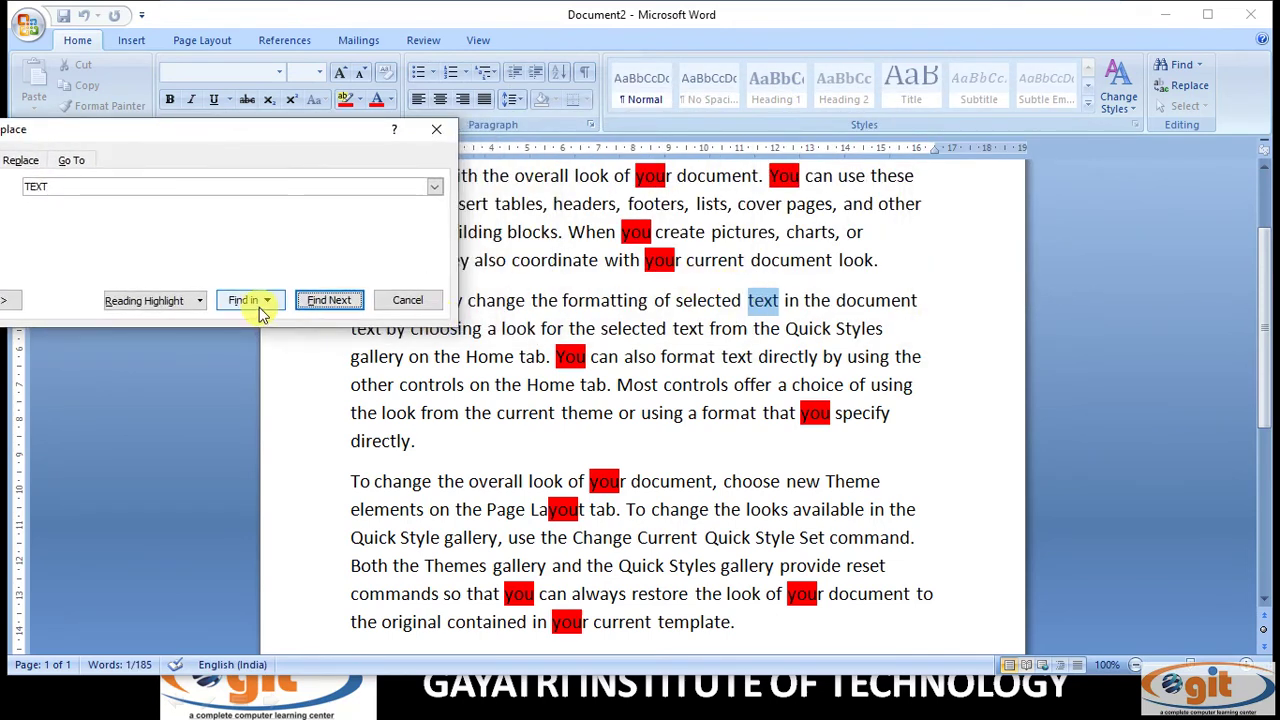
click(318, 308)
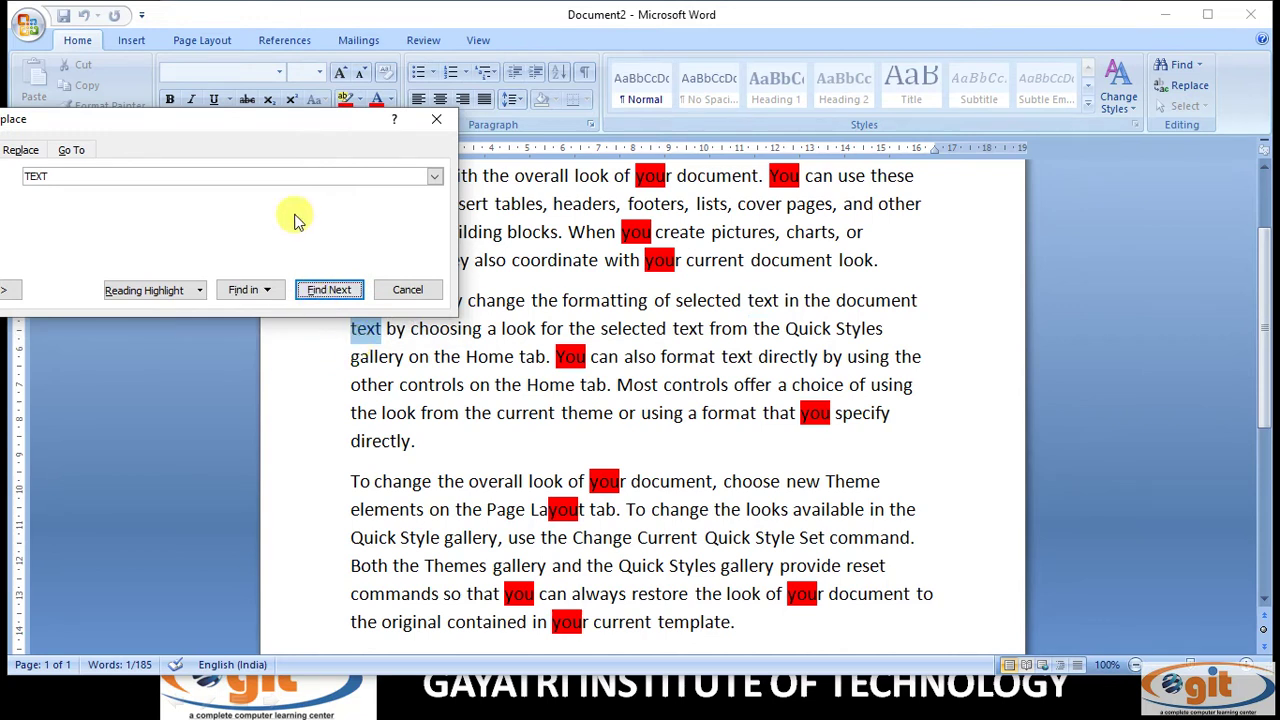
drag(237, 122, 962, 70)
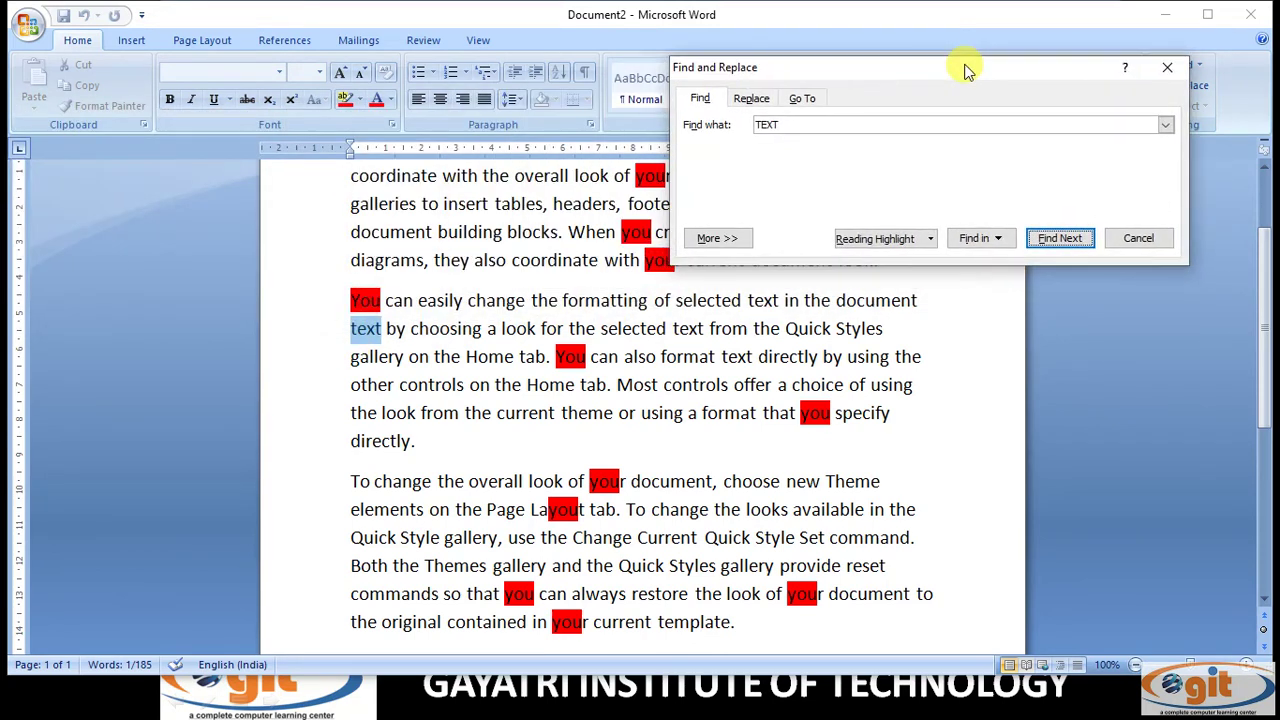
Apply reading highlight to all occurrences of TEXT and move the dialog aside to view the marked words.
click(895, 240)
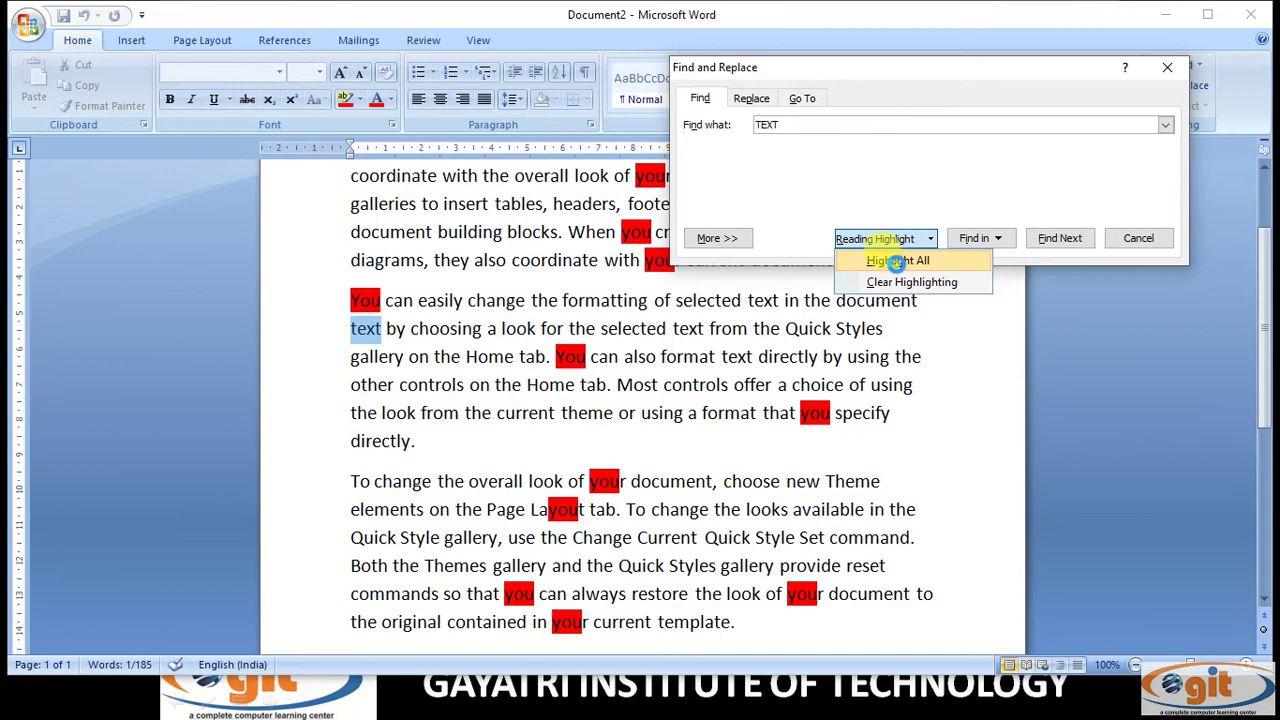
click(894, 258)
drag(909, 71, 151, 76)
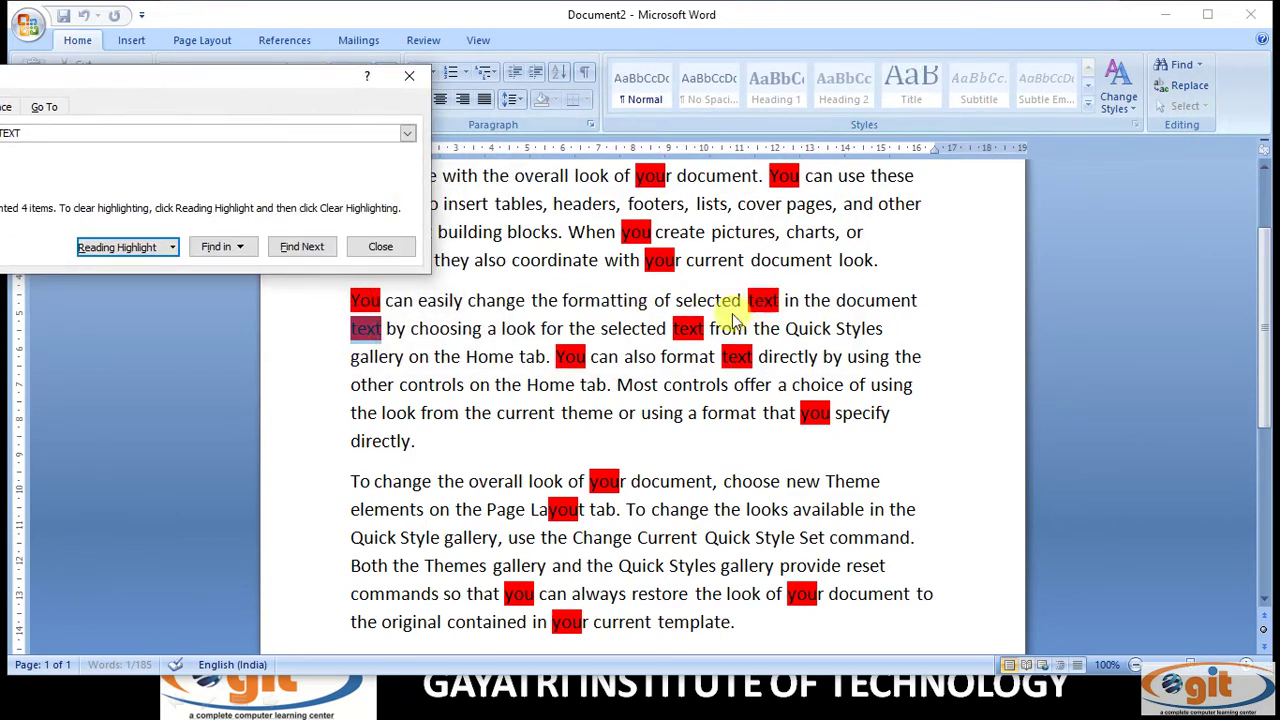
drag(118, 77, 889, 69)
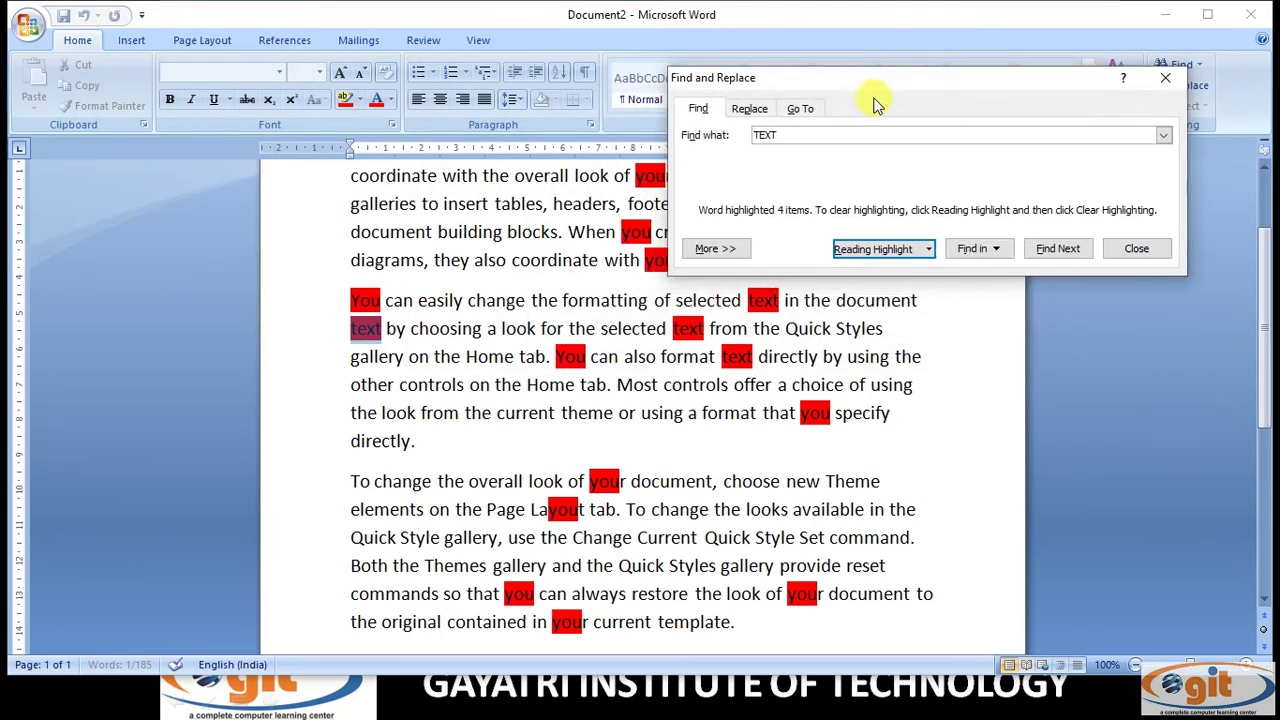
Clear all reading highlights from the document and highlight only the occurrences of TEXT, keeping the dialog off them.
click(920, 254)
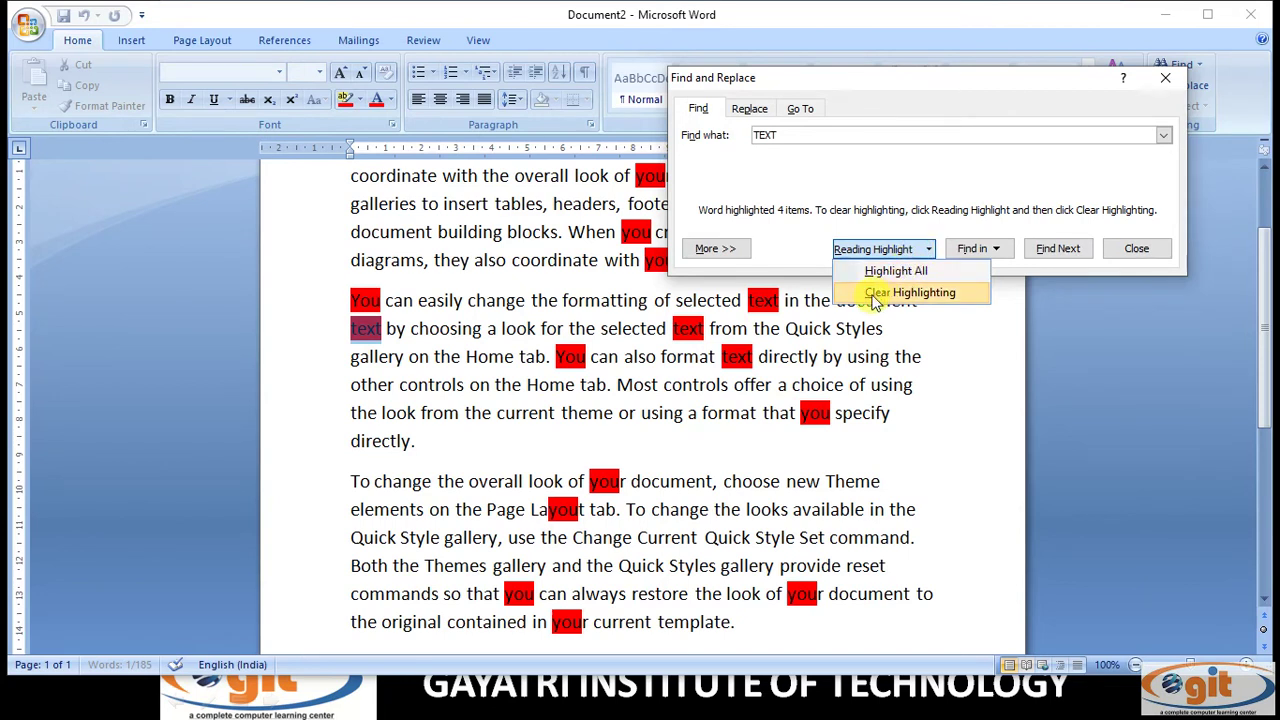
click(930, 296)
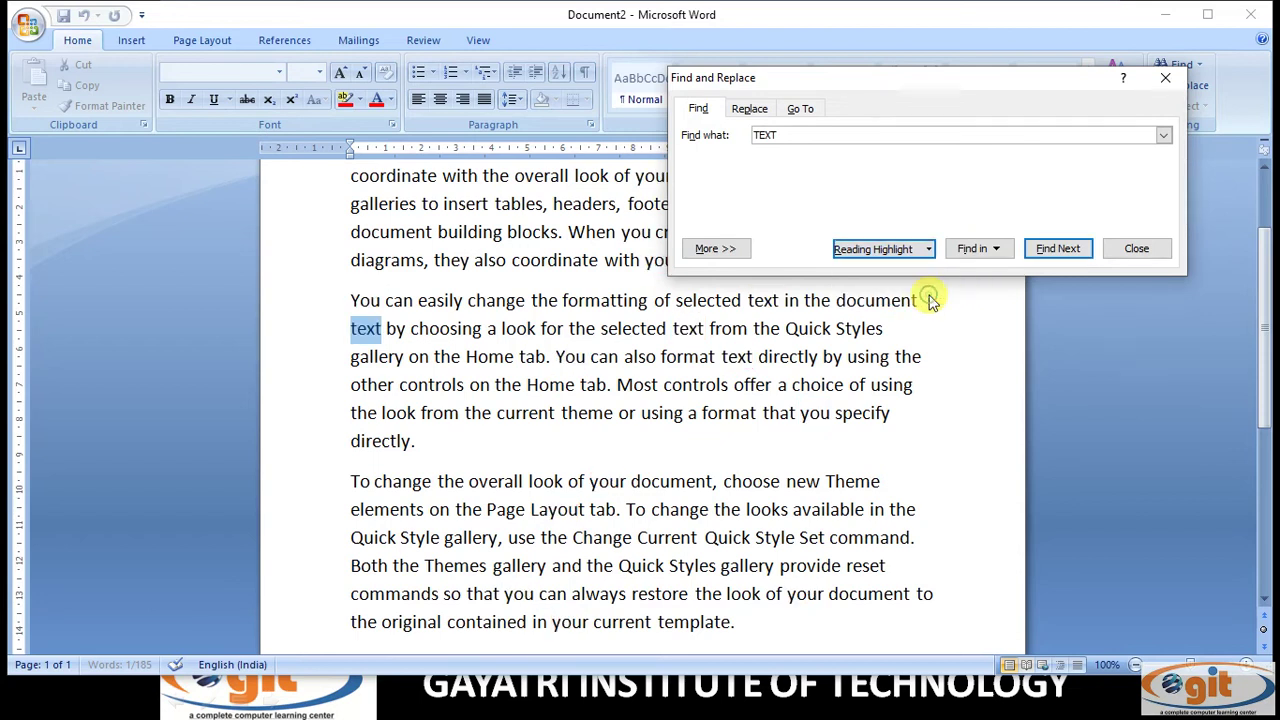
drag(923, 80, 818, 92)
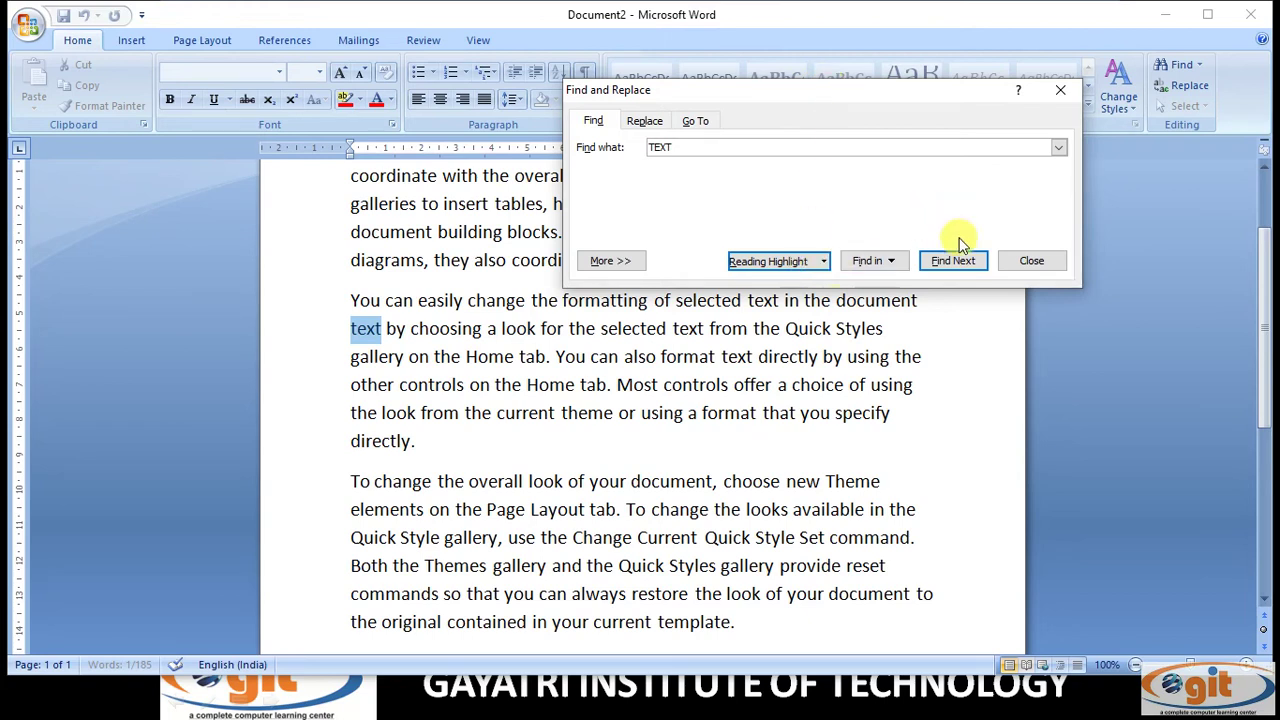
click(822, 262)
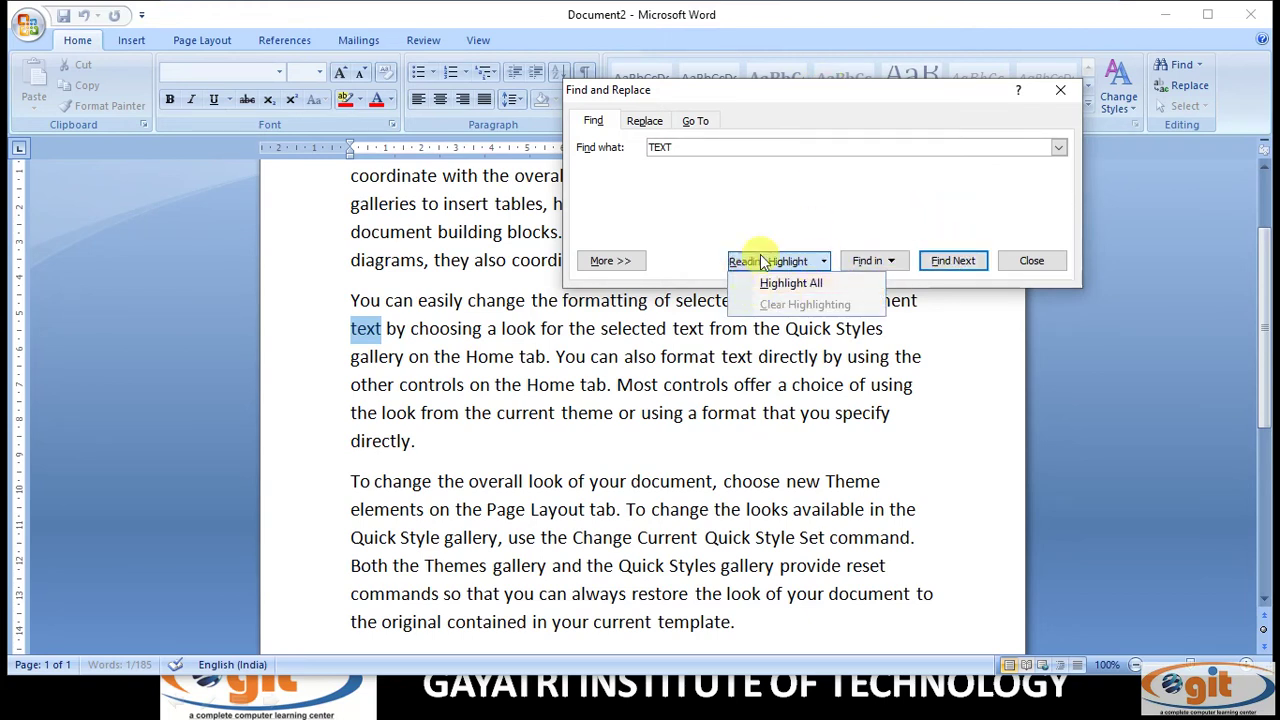
click(791, 283)
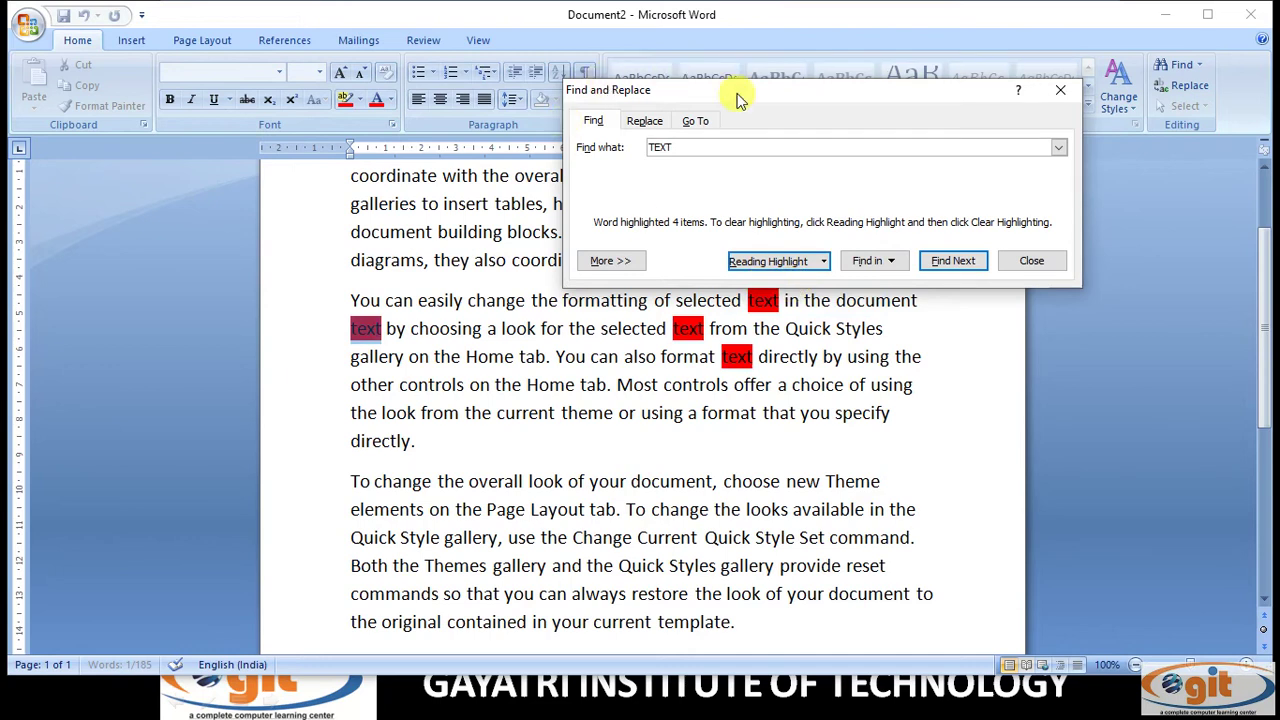
drag(766, 100, 540, 12)
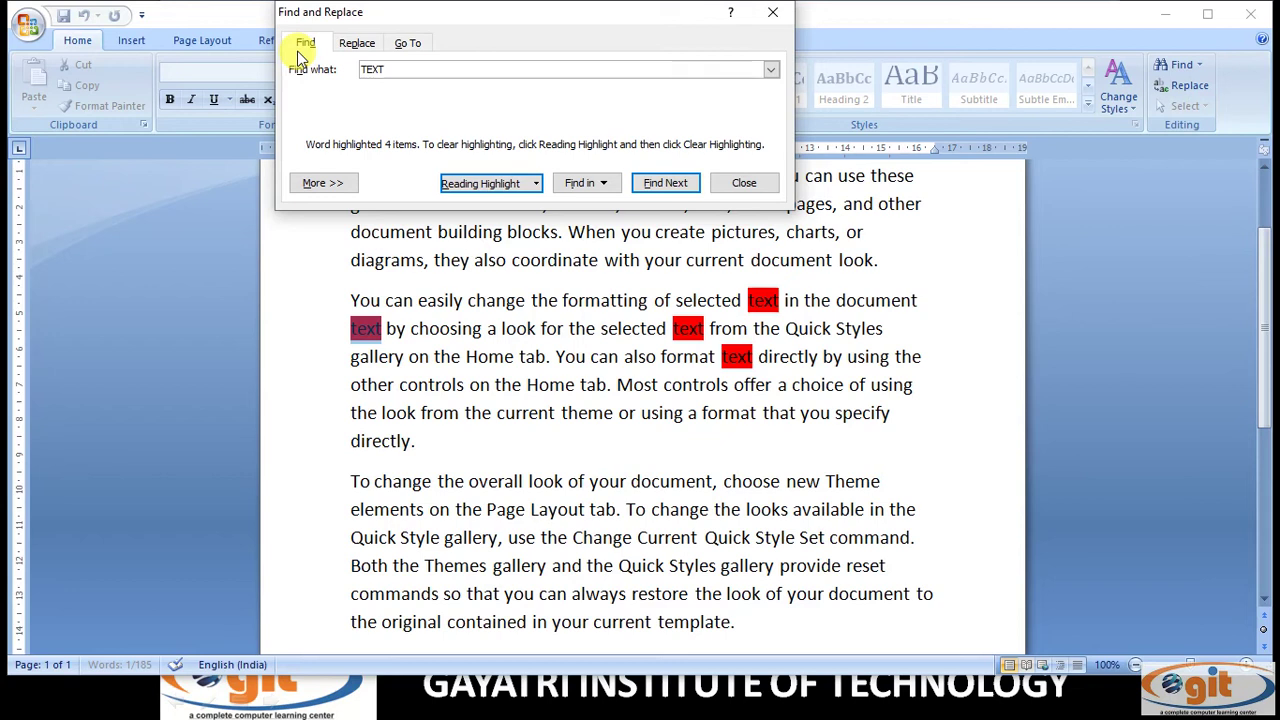
View the Replace options of the Find and Replace dialog for the search word TEXT and close the dialog.
drag(525, 12, 798, 198)
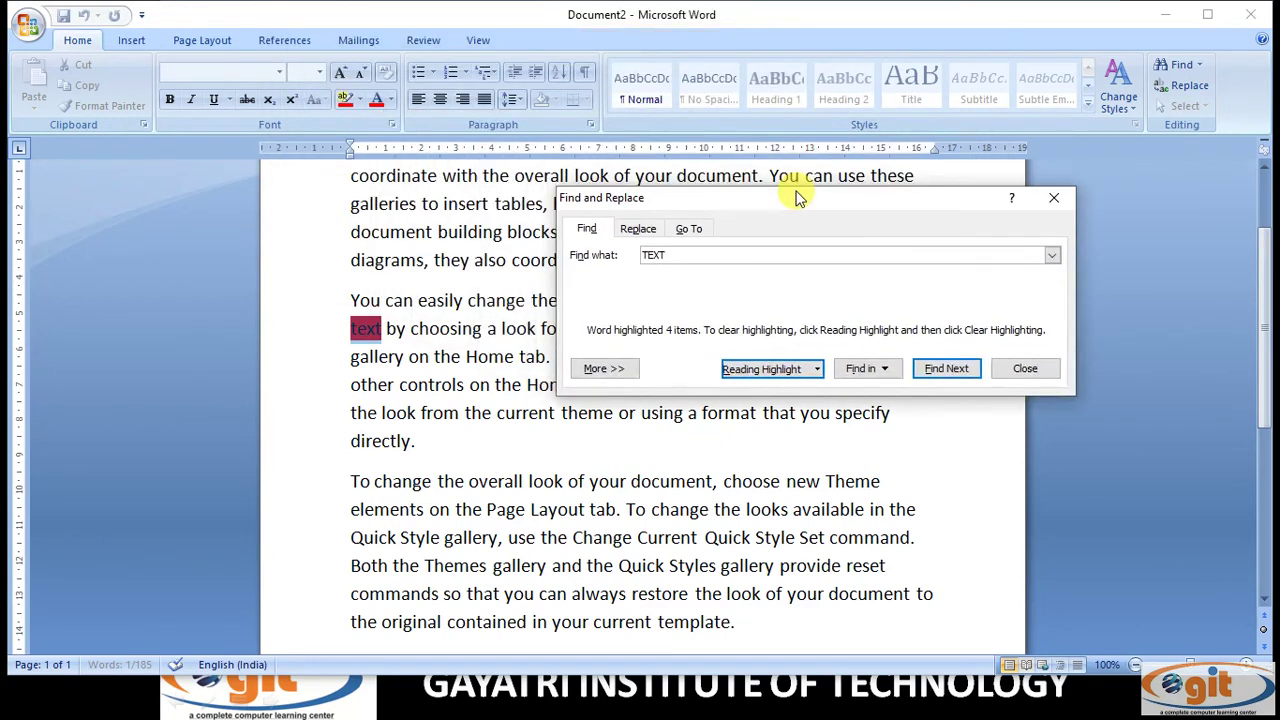
click(638, 229)
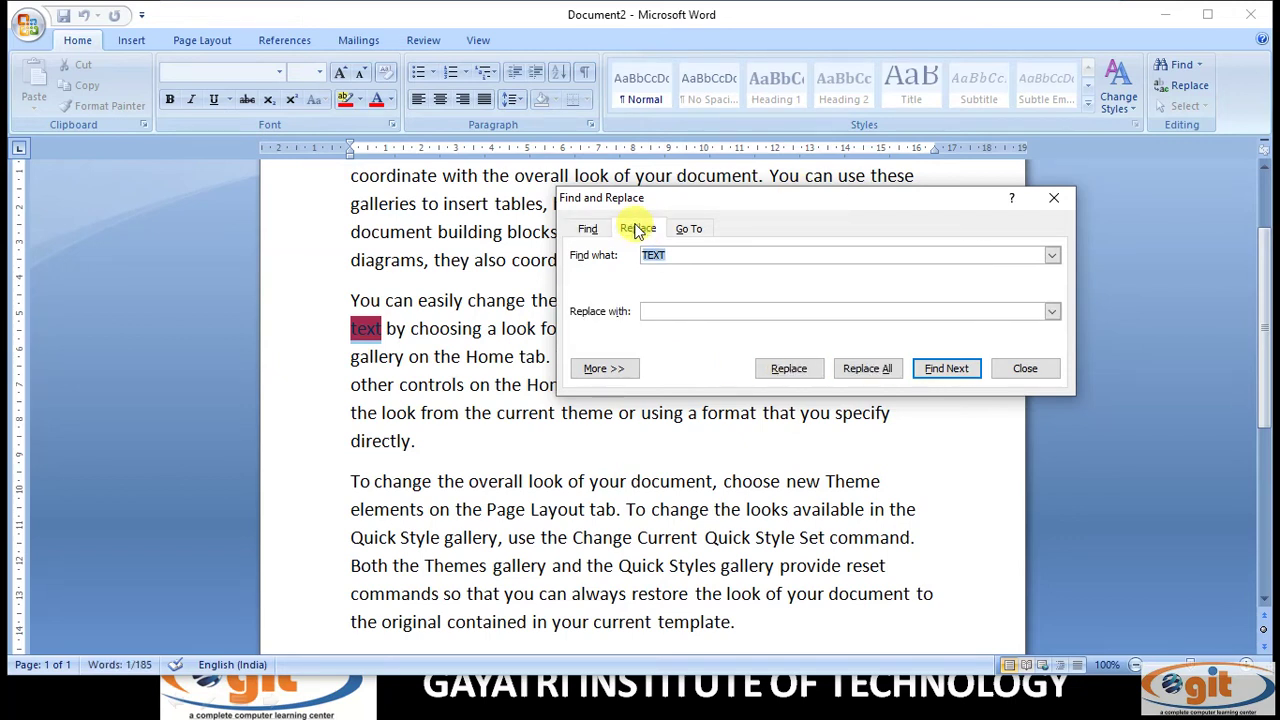
drag(703, 200, 766, 212)
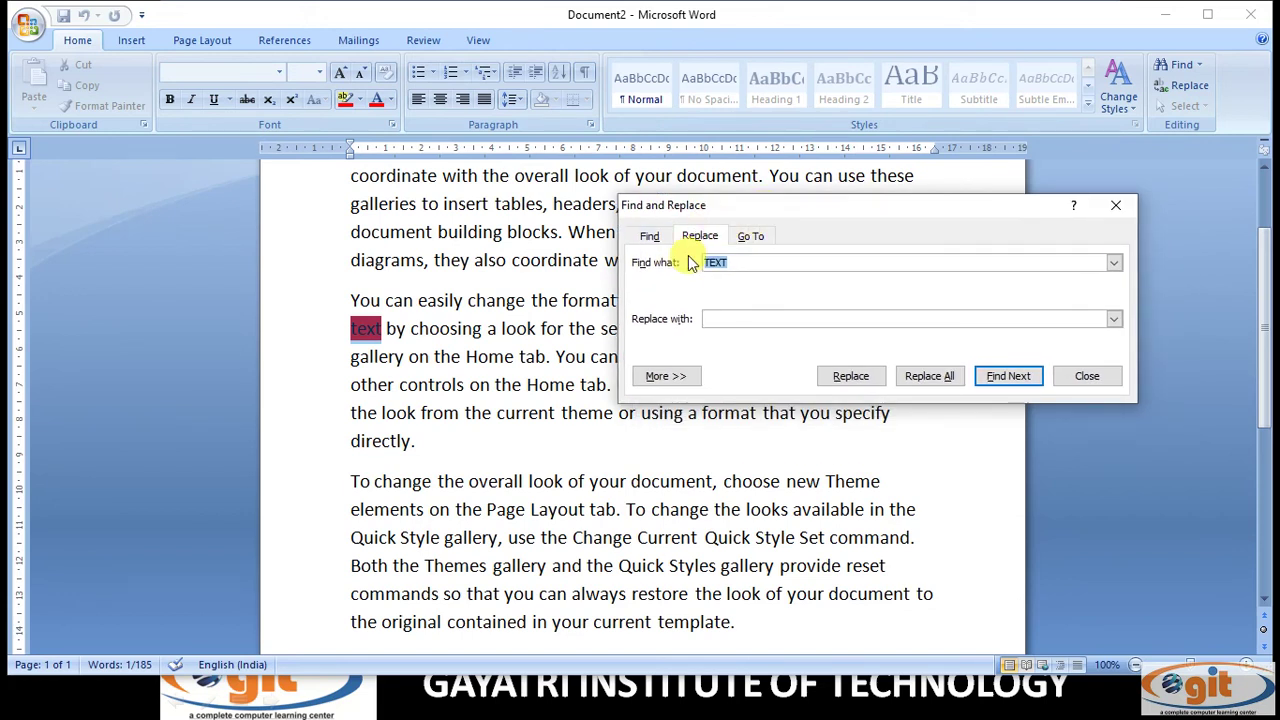
click(727, 269)
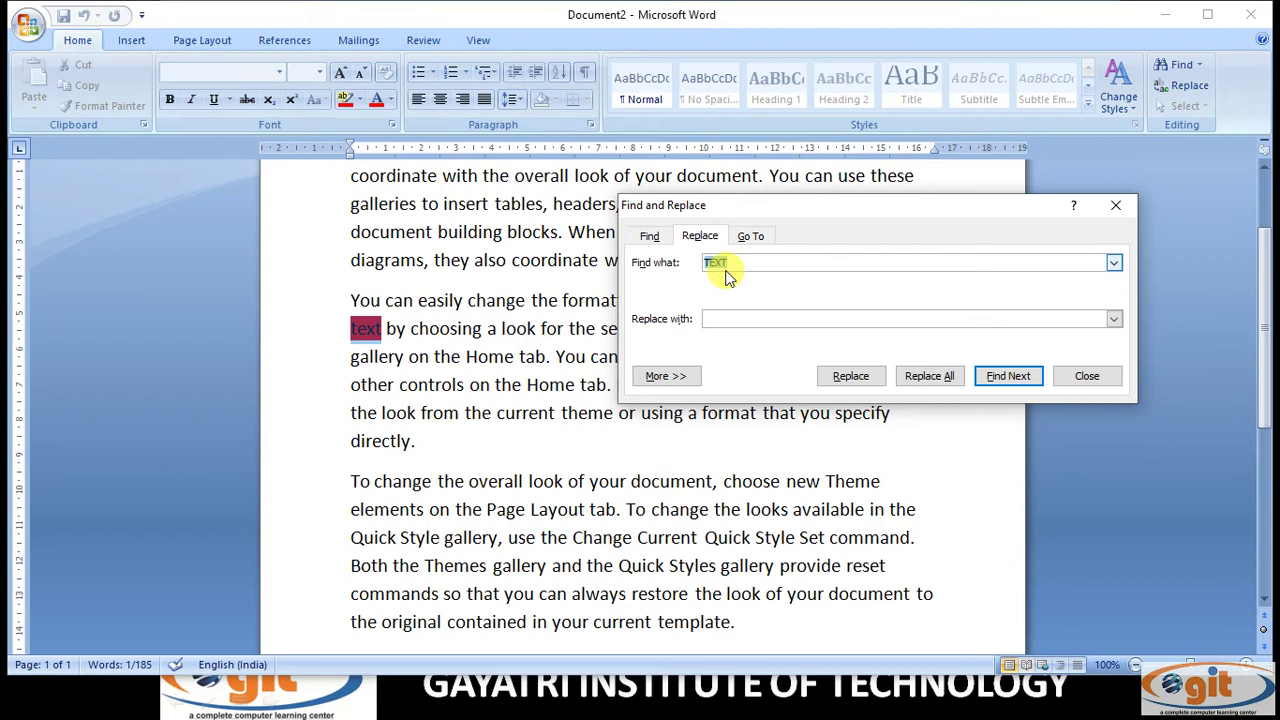
drag(865, 200, 955, 259)
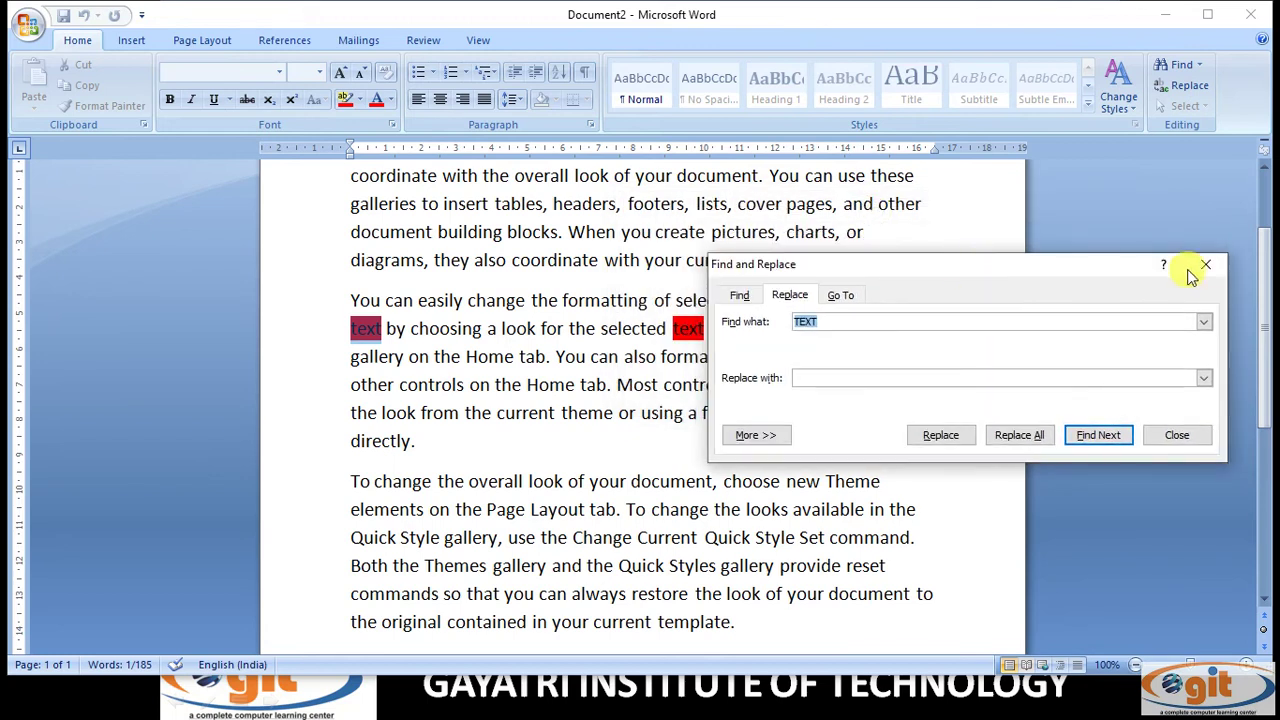
click(1204, 266)
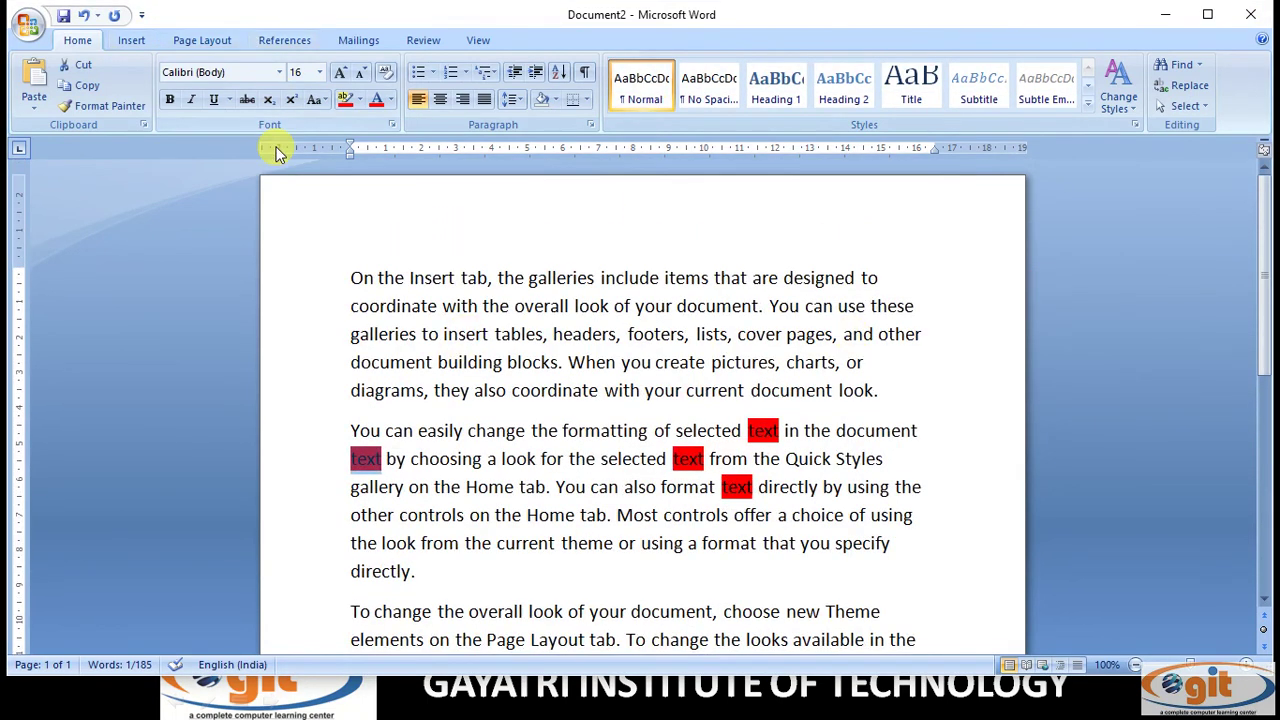
Select the phrase "On the Insert tab" at the start of the first paragraph and look over the rest of the document.
click(348, 277)
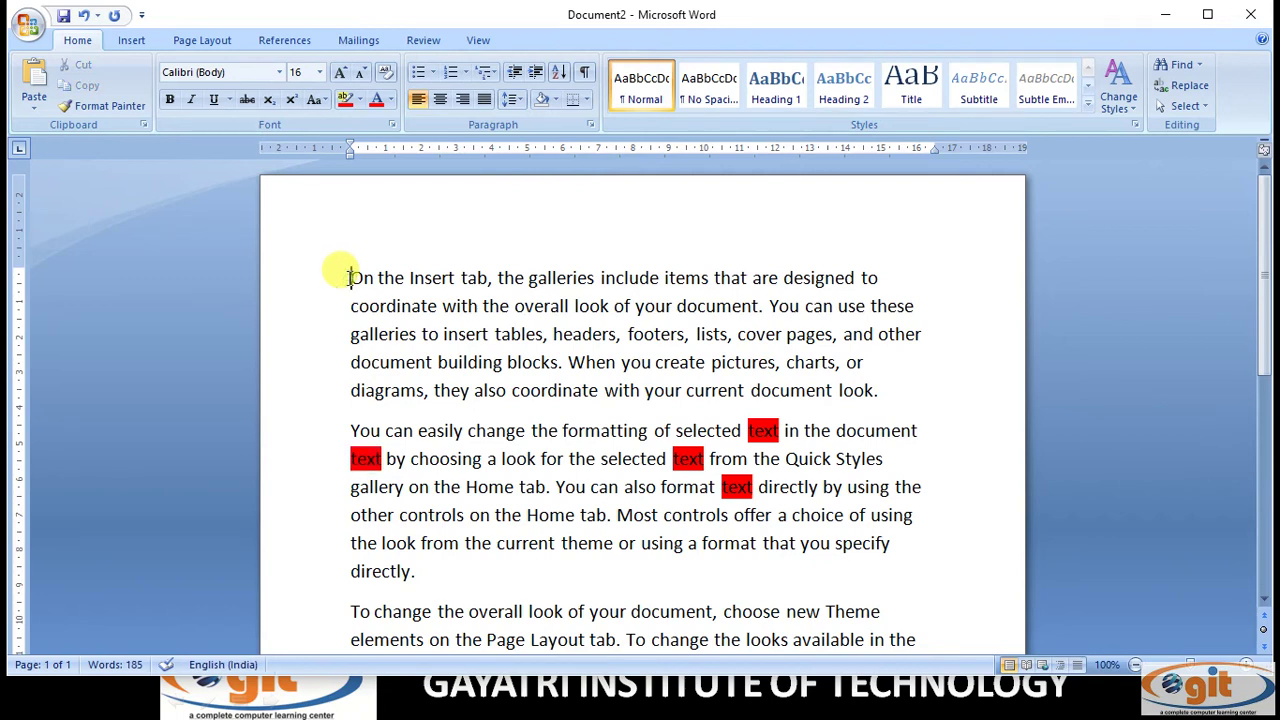
drag(352, 277, 580, 282)
click(491, 297)
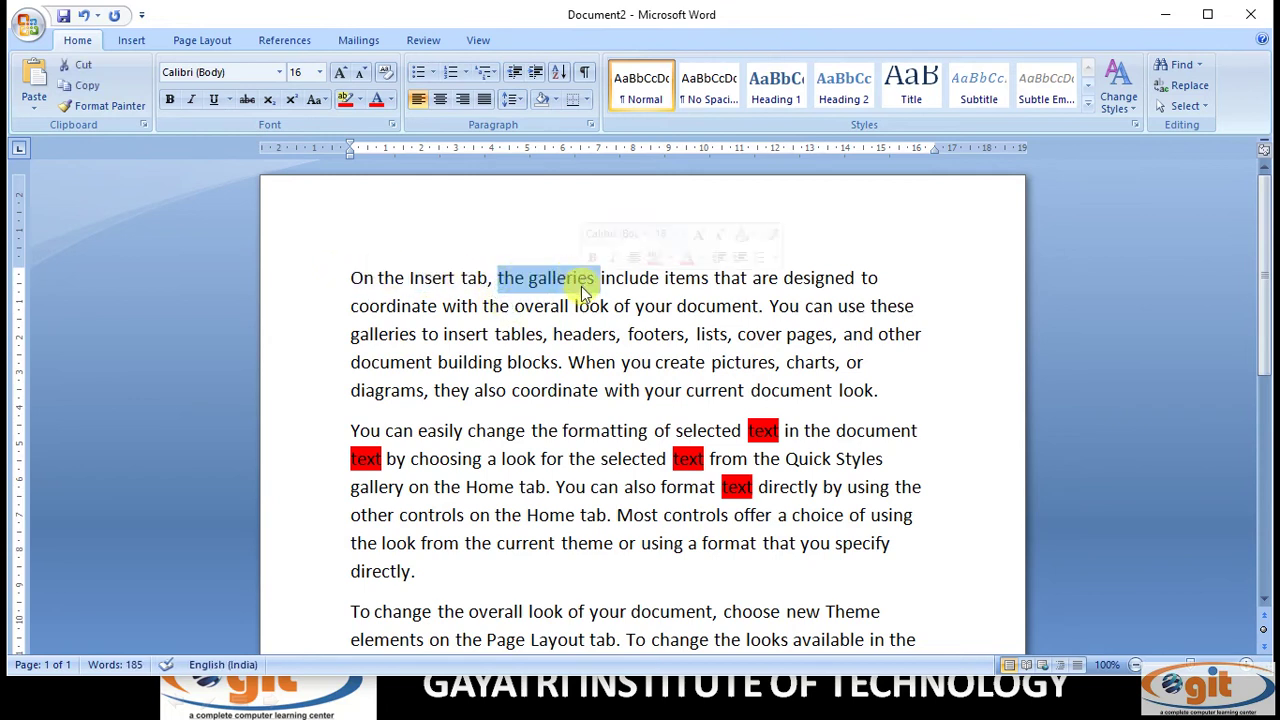
click(510, 338)
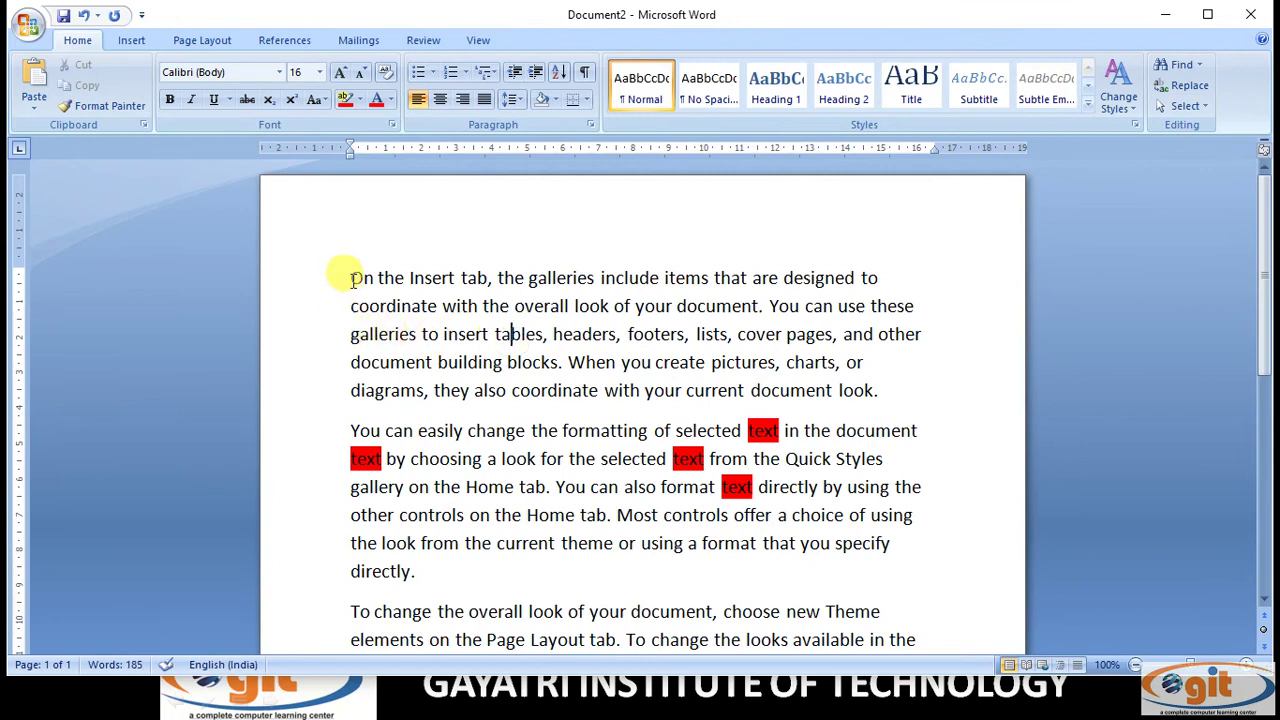
drag(350, 277, 486, 279)
click(491, 300)
drag(350, 277, 487, 279)
click(486, 300)
drag(345, 277, 480, 288)
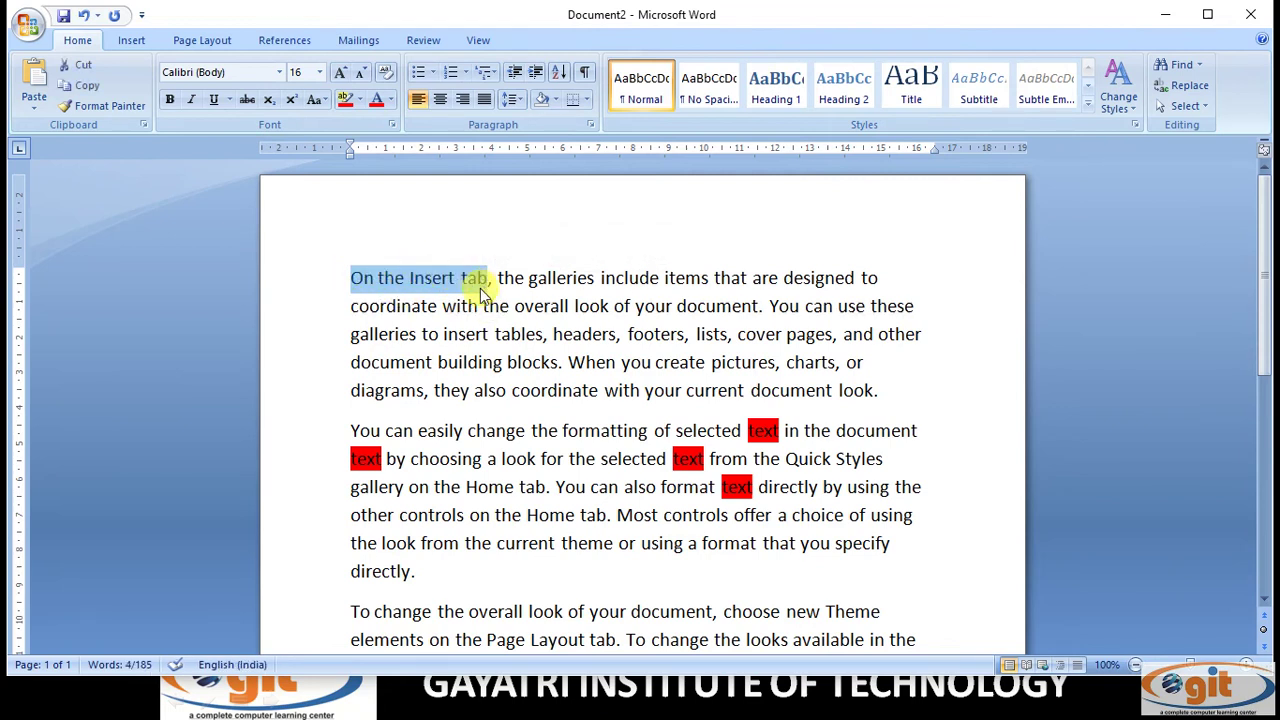
click(351, 290)
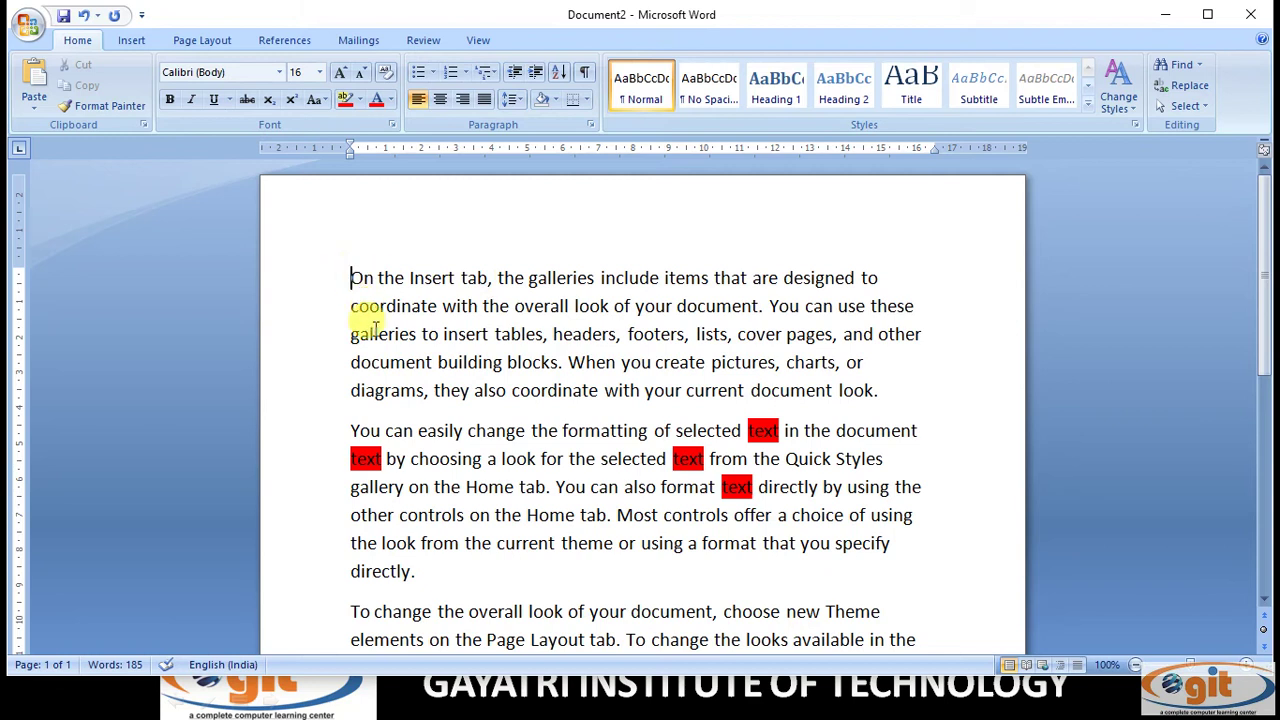
drag(354, 277, 484, 278)
scroll(412, 300, down, 2)
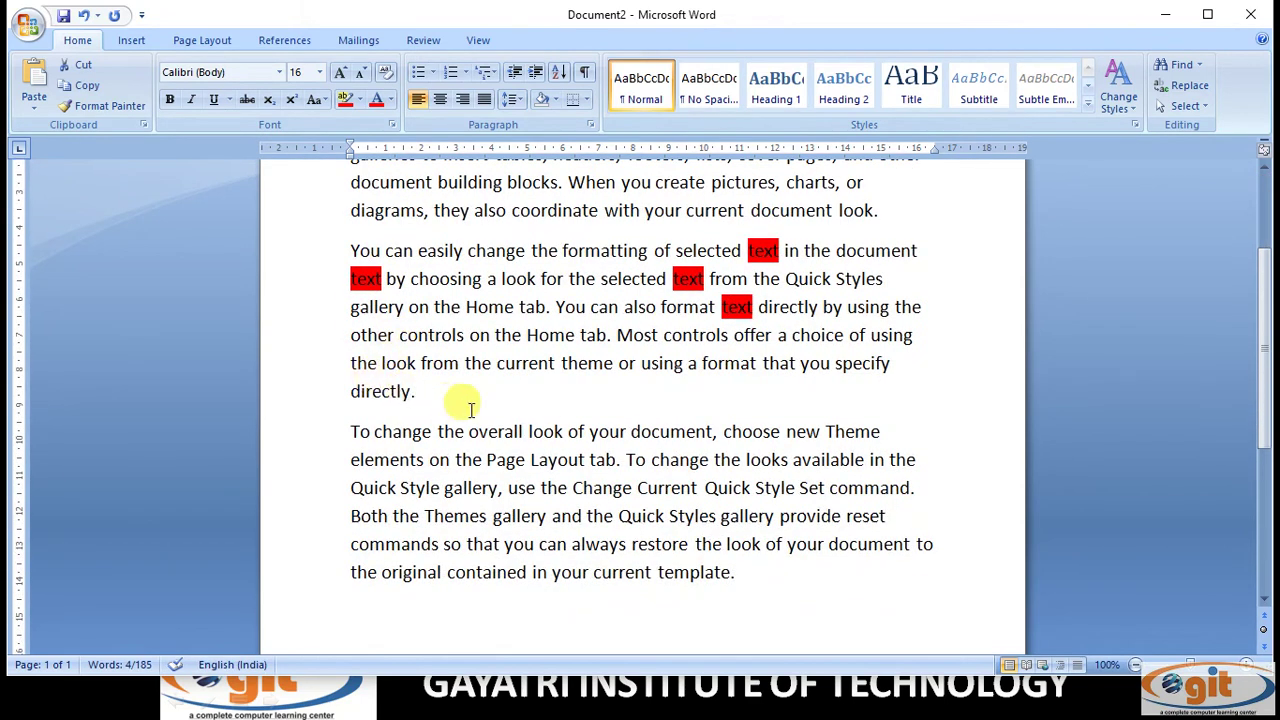
scroll(500, 370, up, 2)
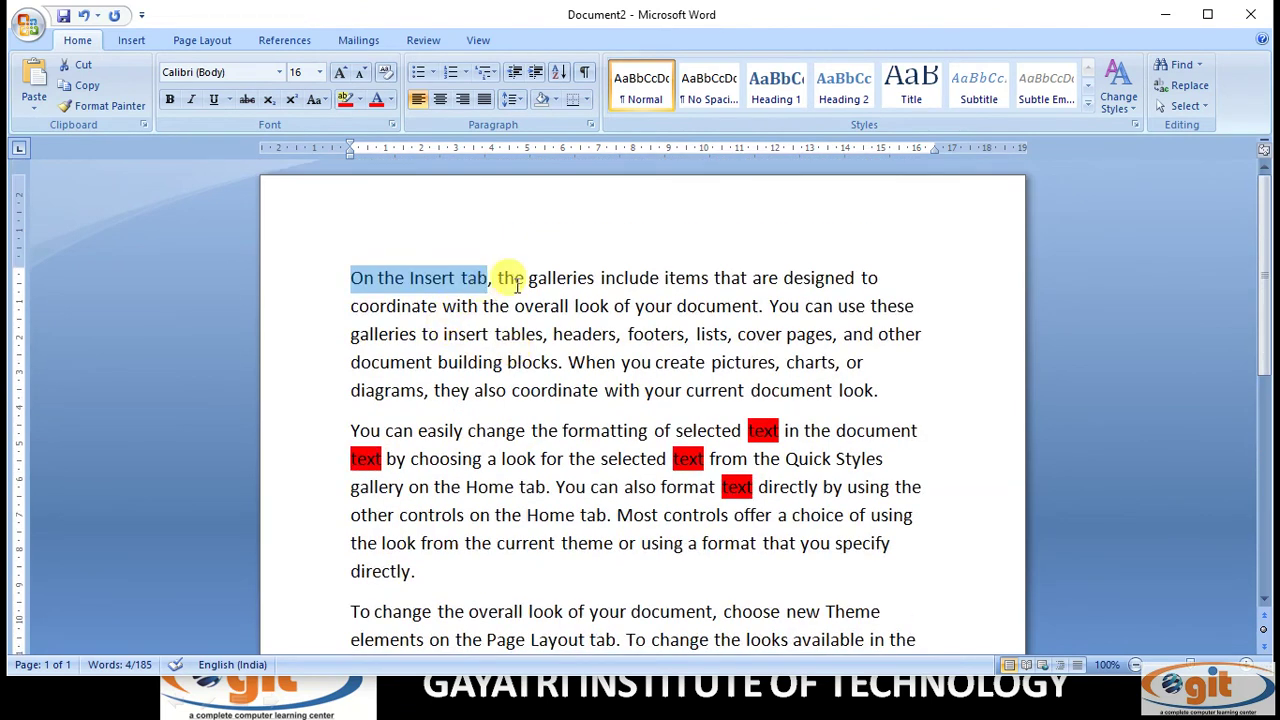
Add two separate lines reading GAYATRI below the last paragraph, leaving one blank line above them.
scroll(514, 286, down, 4)
click(757, 404)
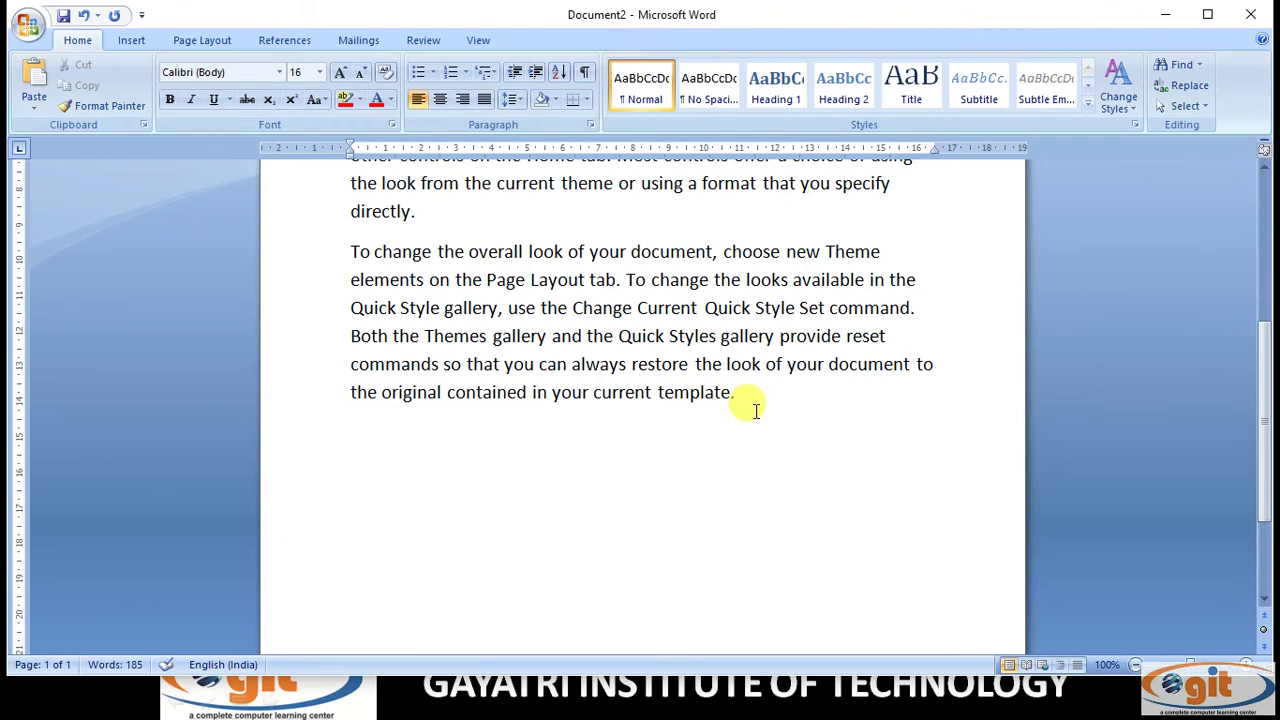
key(Return)
key(Return)
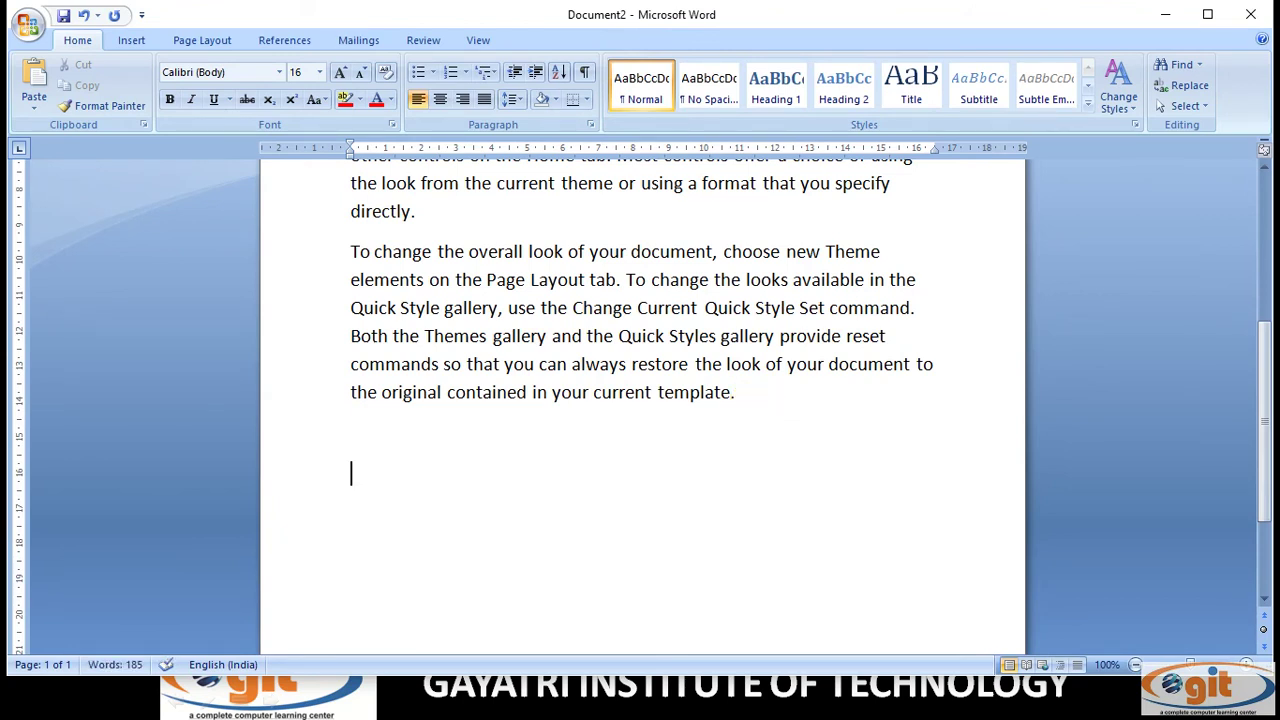
text(GAA)
key(BackSpace)
text(YATRI)
key(Return)
text(GAYATRI )
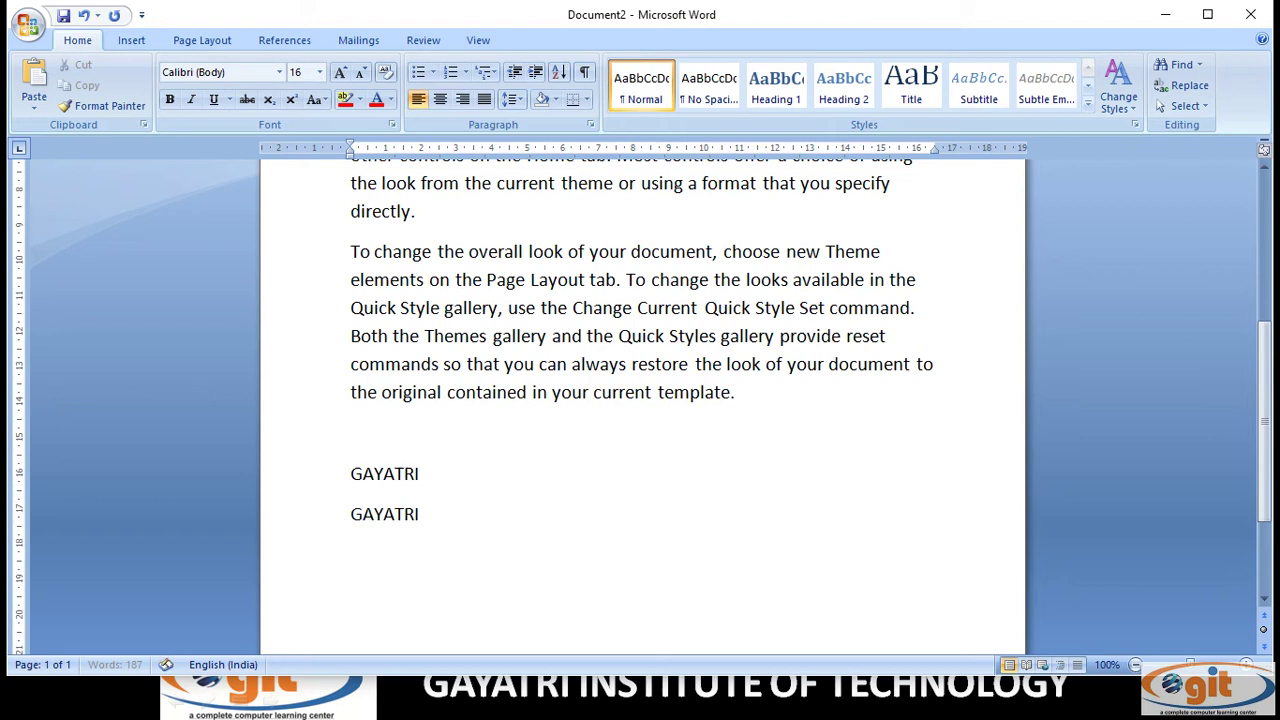
Add a third line reading GAYATRI INSTITUTE OF TECHNOLOGY below the two GAYATRI lines.
text(GAYATRI INSTIT)
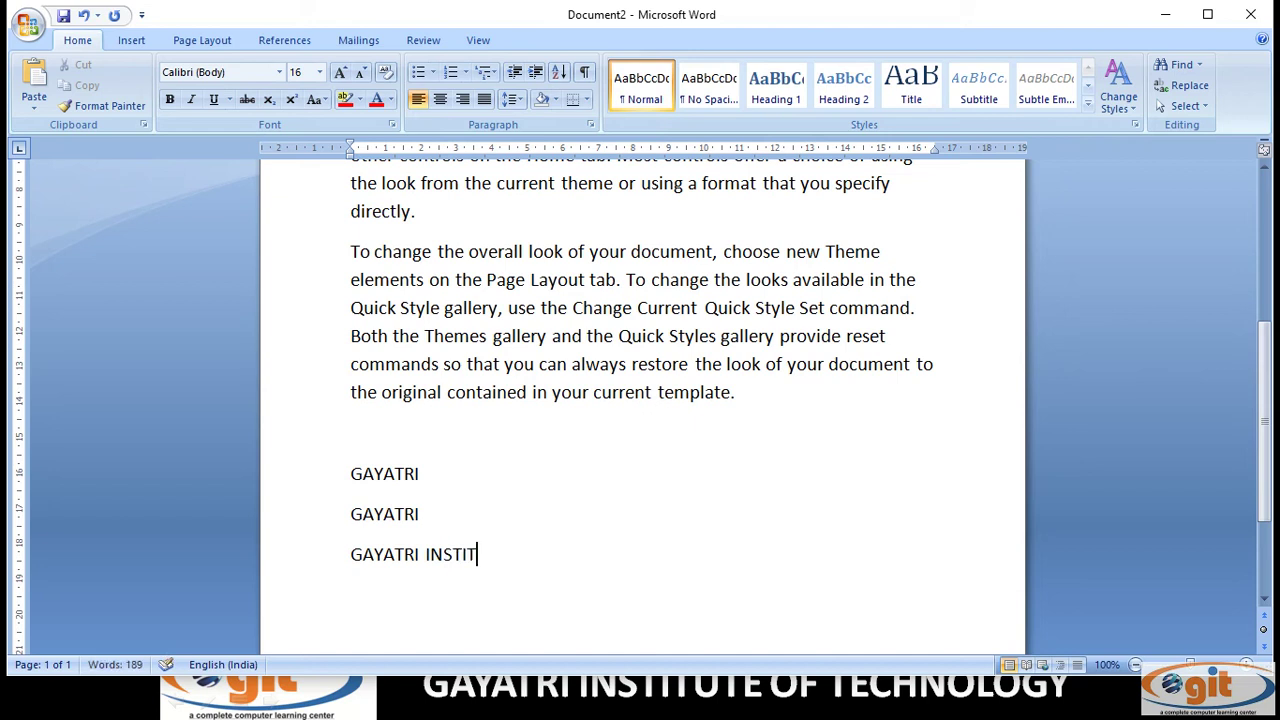
text(UTE OF TEC)
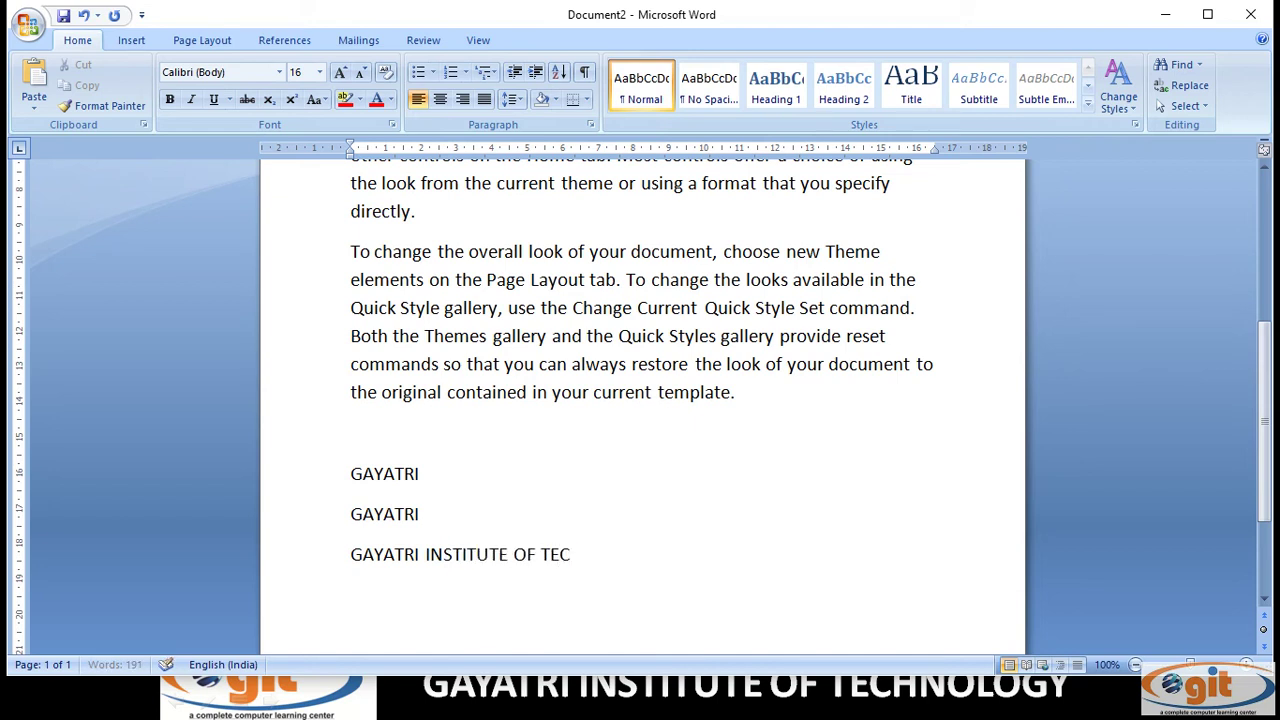
text(HNOLOGY)
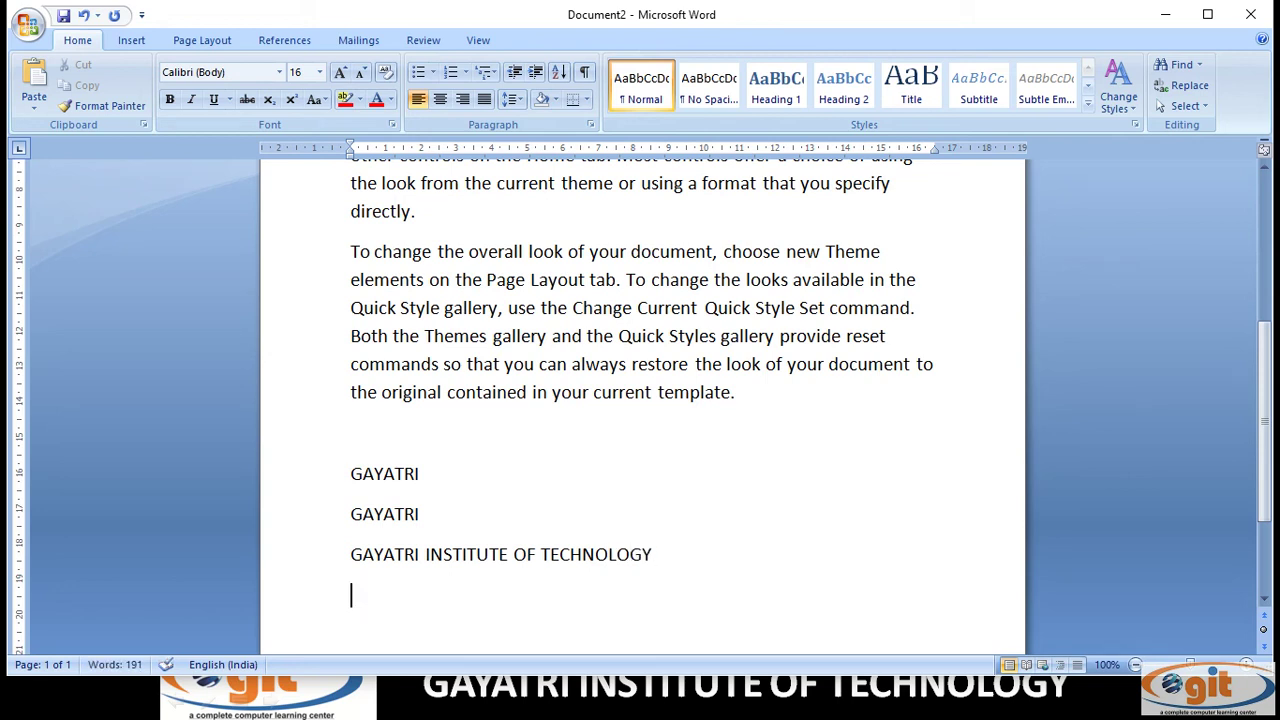
Select the three GAYATRI lines individually and together, and return the cursor to the end of the last line.
drag(345, 472, 425, 476)
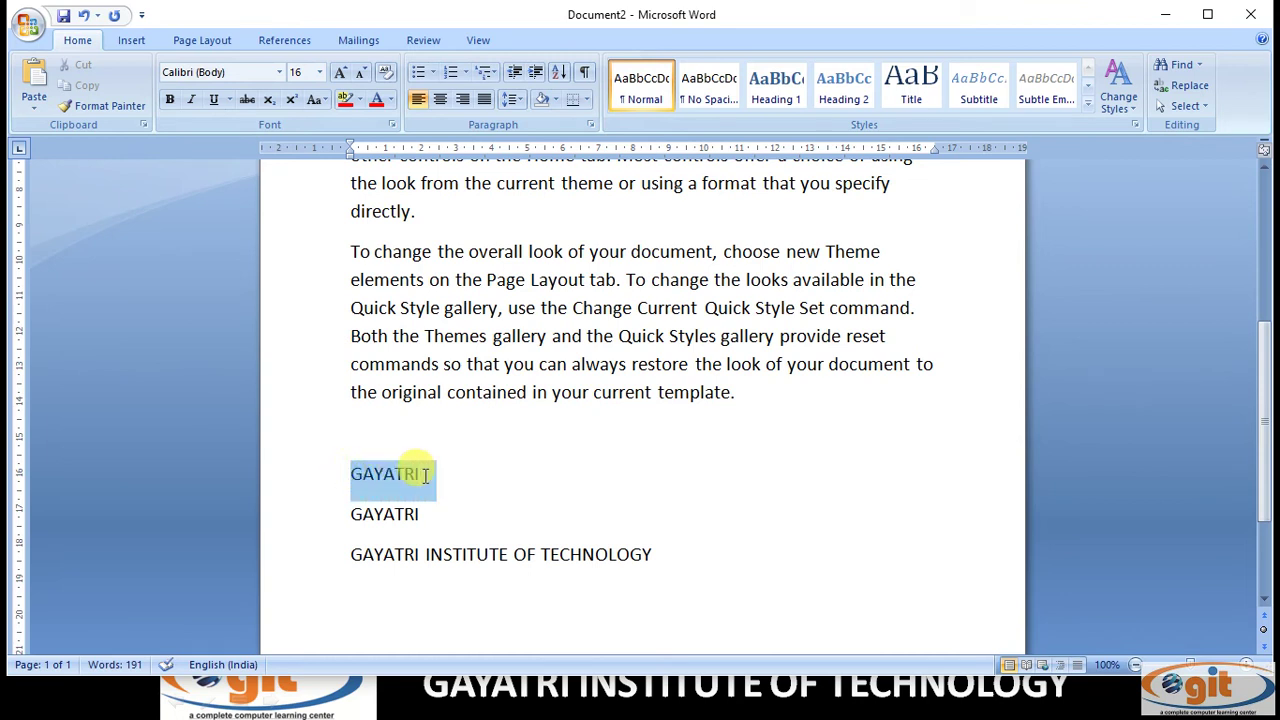
drag(350, 514, 420, 514)
drag(356, 556, 500, 552)
drag(662, 556, 343, 471)
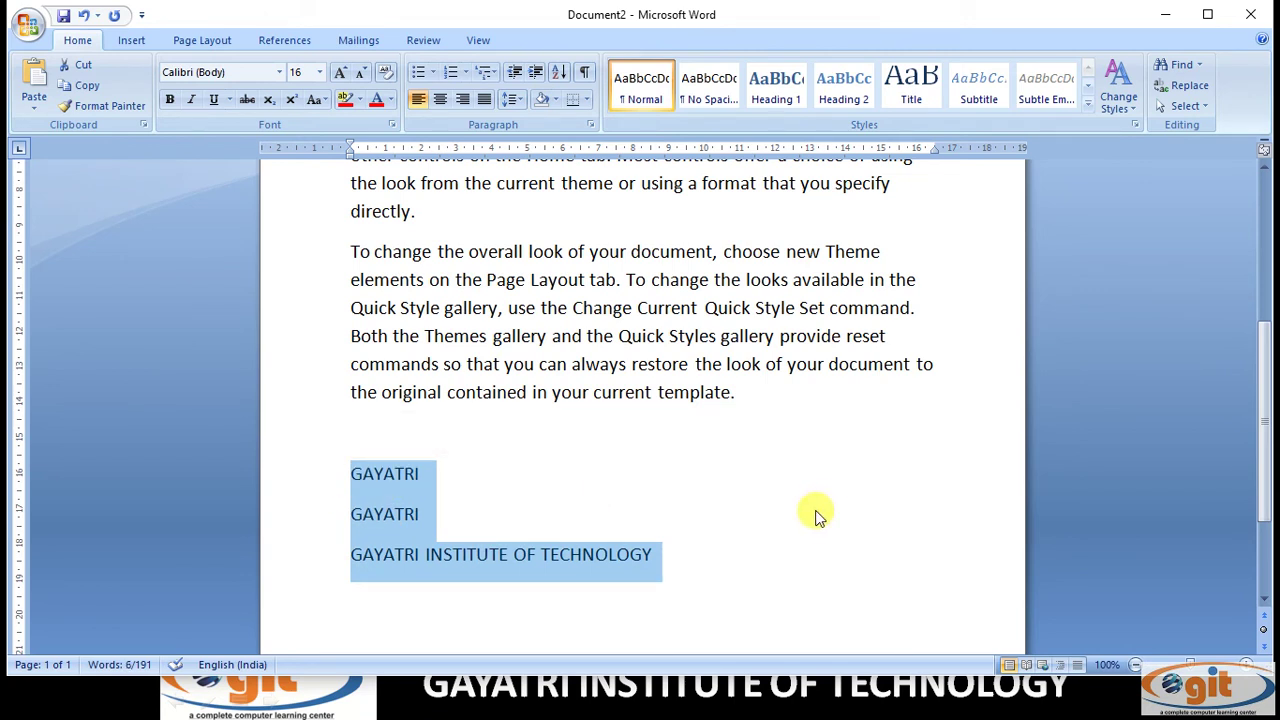
click(677, 556)
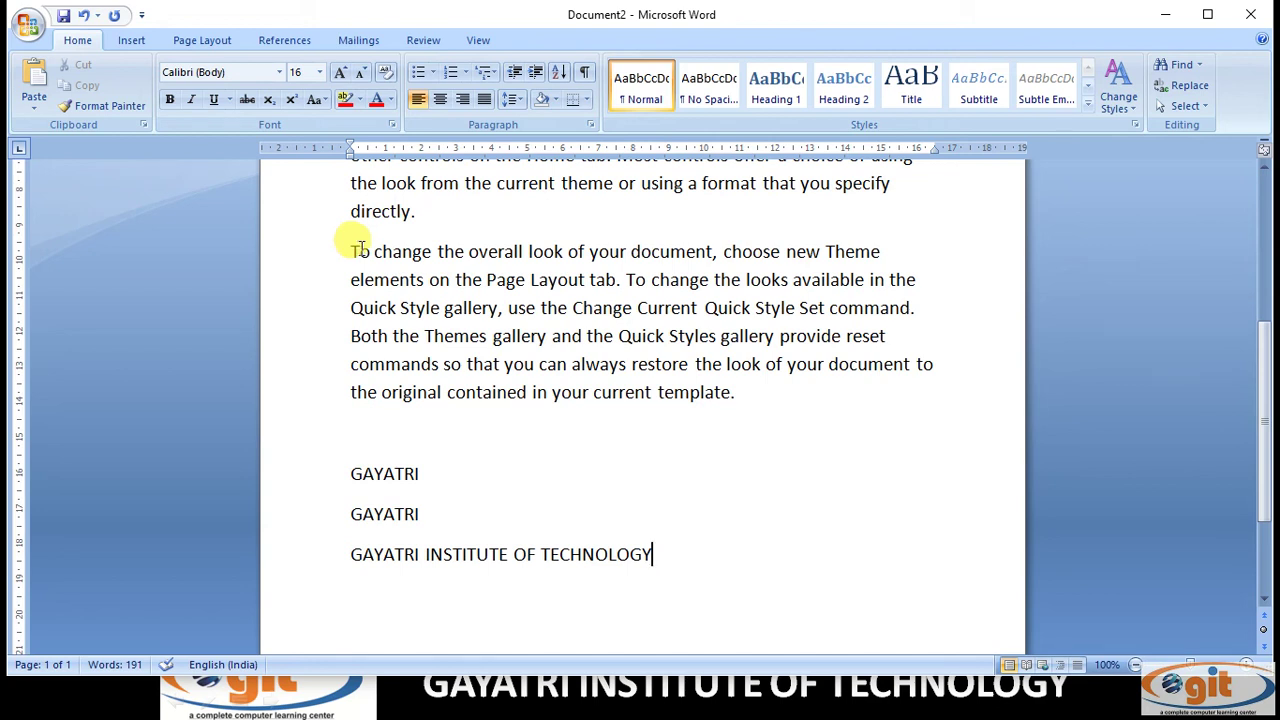
click(1200, 64)
click(1166, 180)
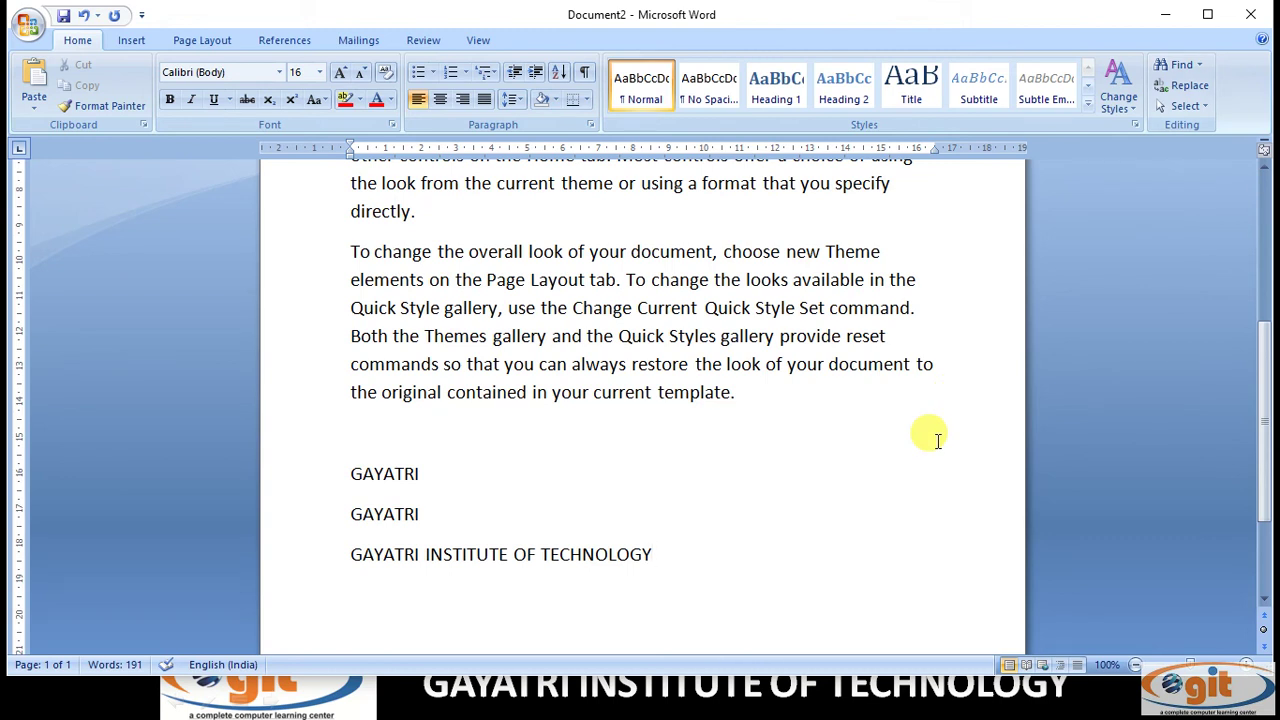
key(ctrl+h)
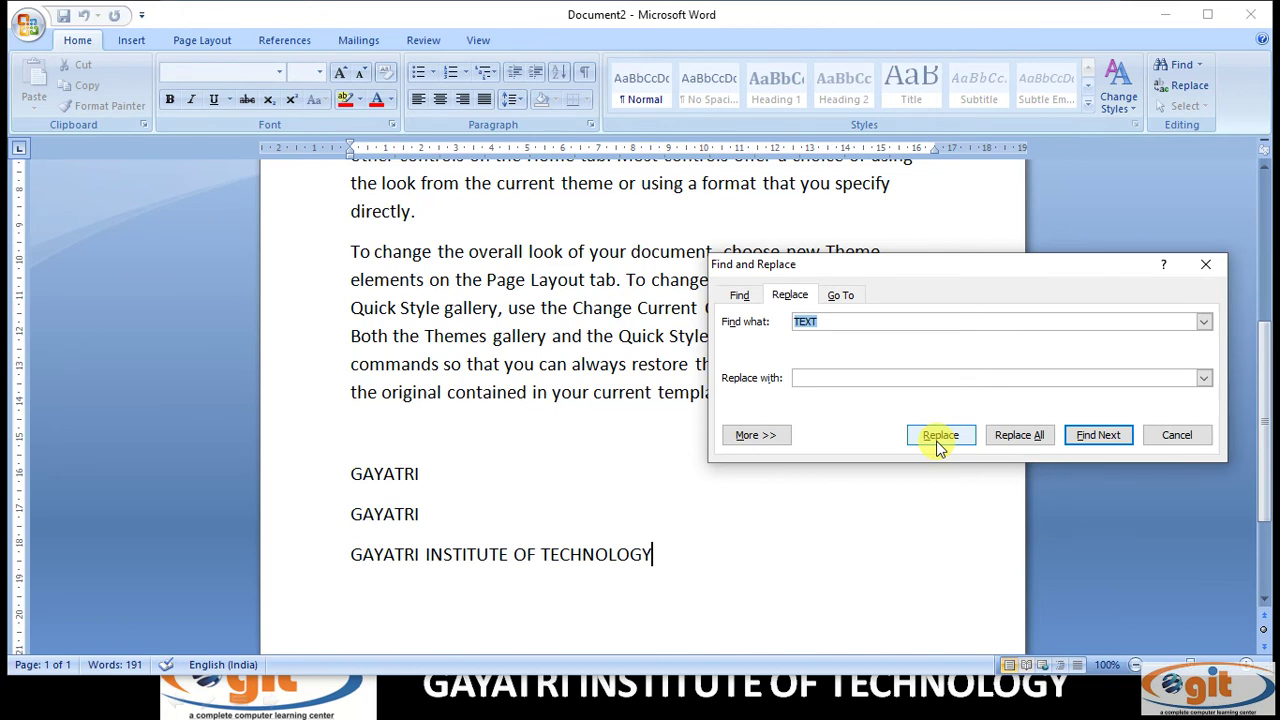
drag(884, 257, 443, 190)
click(758, 196)
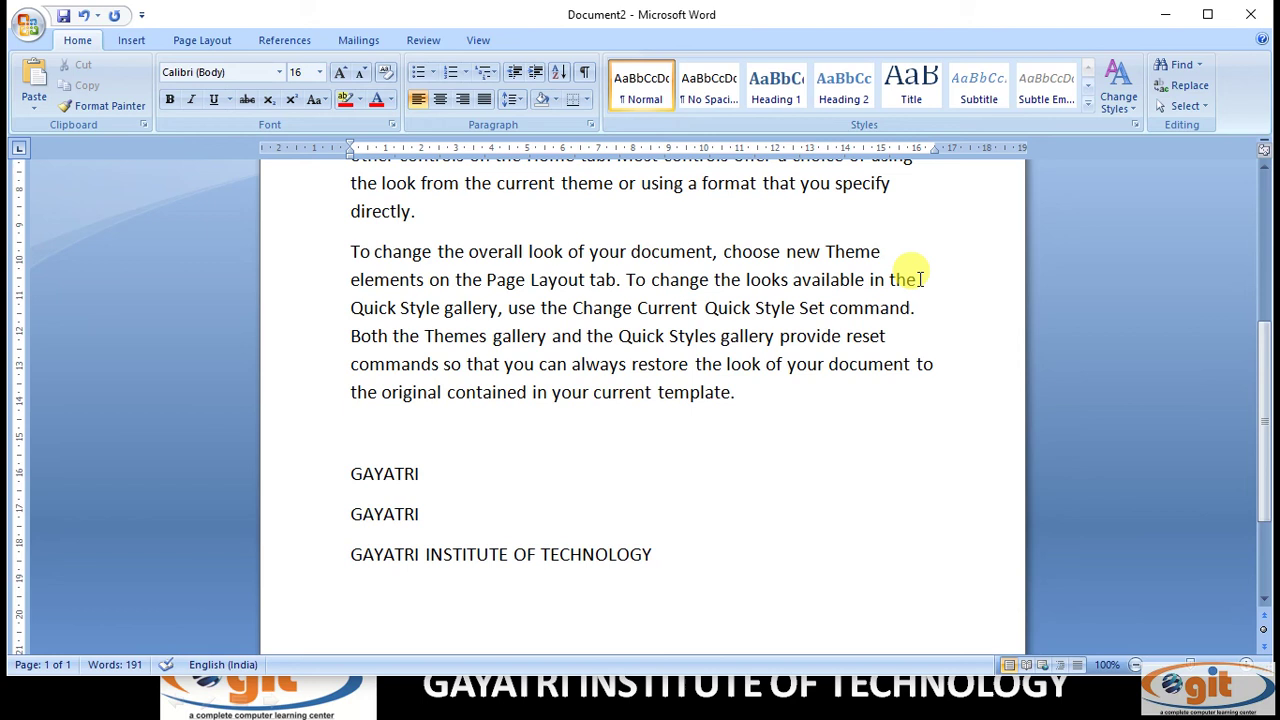
Set up a find-and-replace that searches for GAYATRI with a trailing space and replaces it with GIT.
key(ctrl+h)
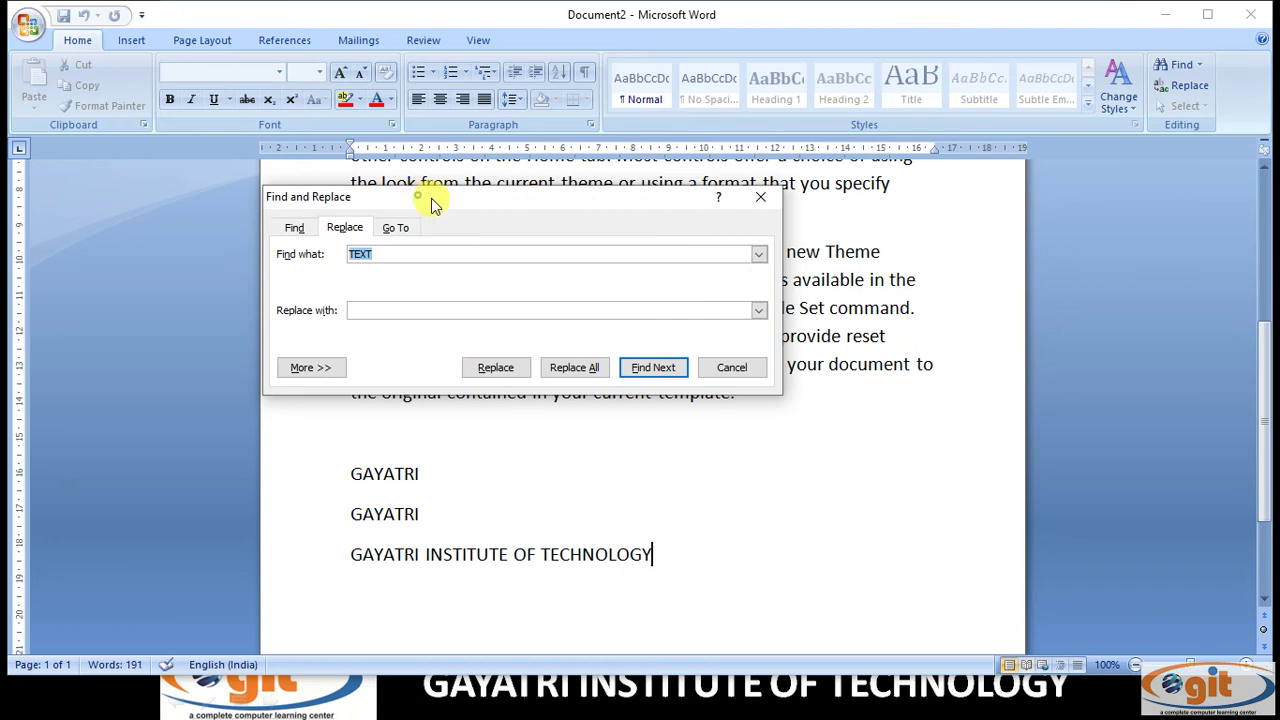
drag(424, 197, 716, 183)
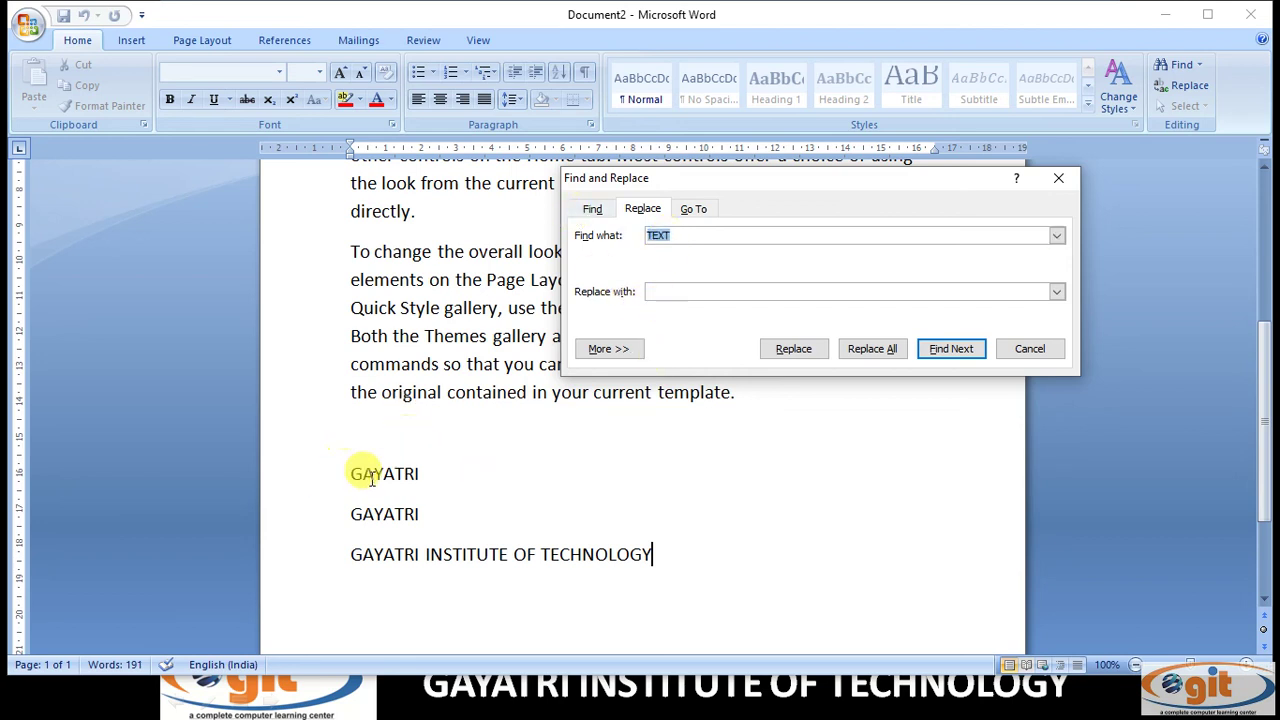
key(BackSpace)
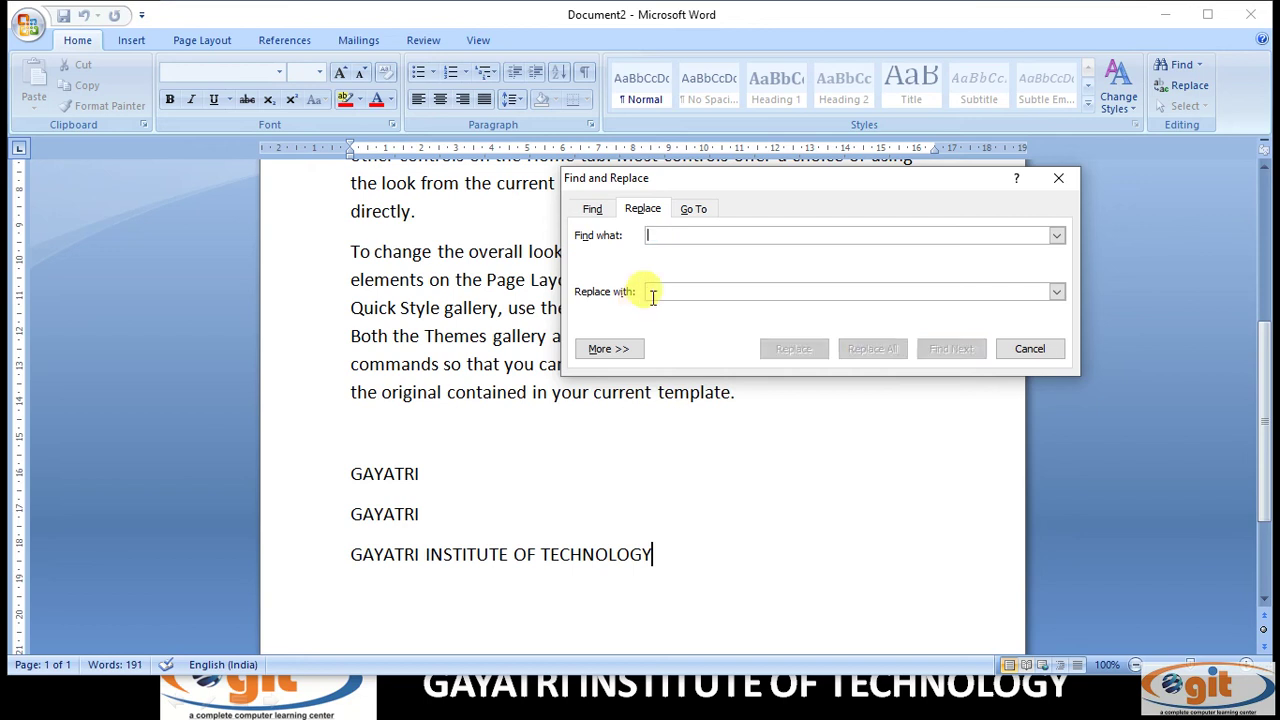
text(GAYATRI)
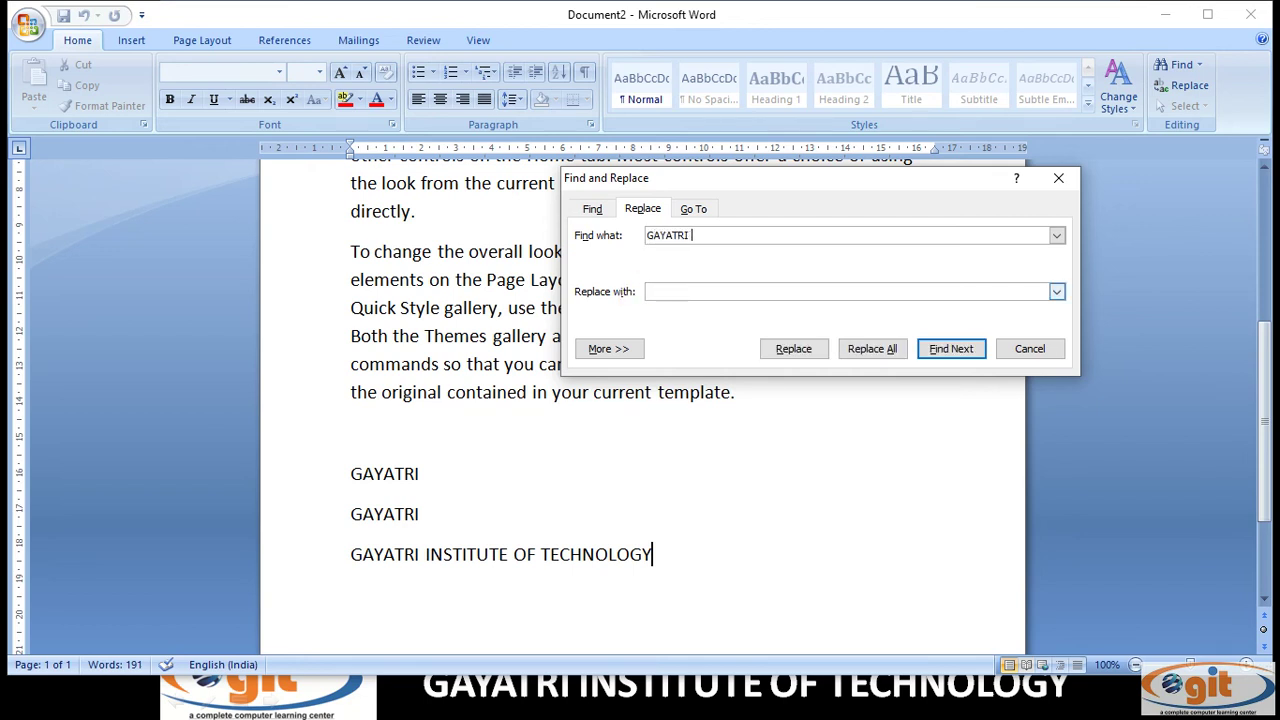
click(659, 292)
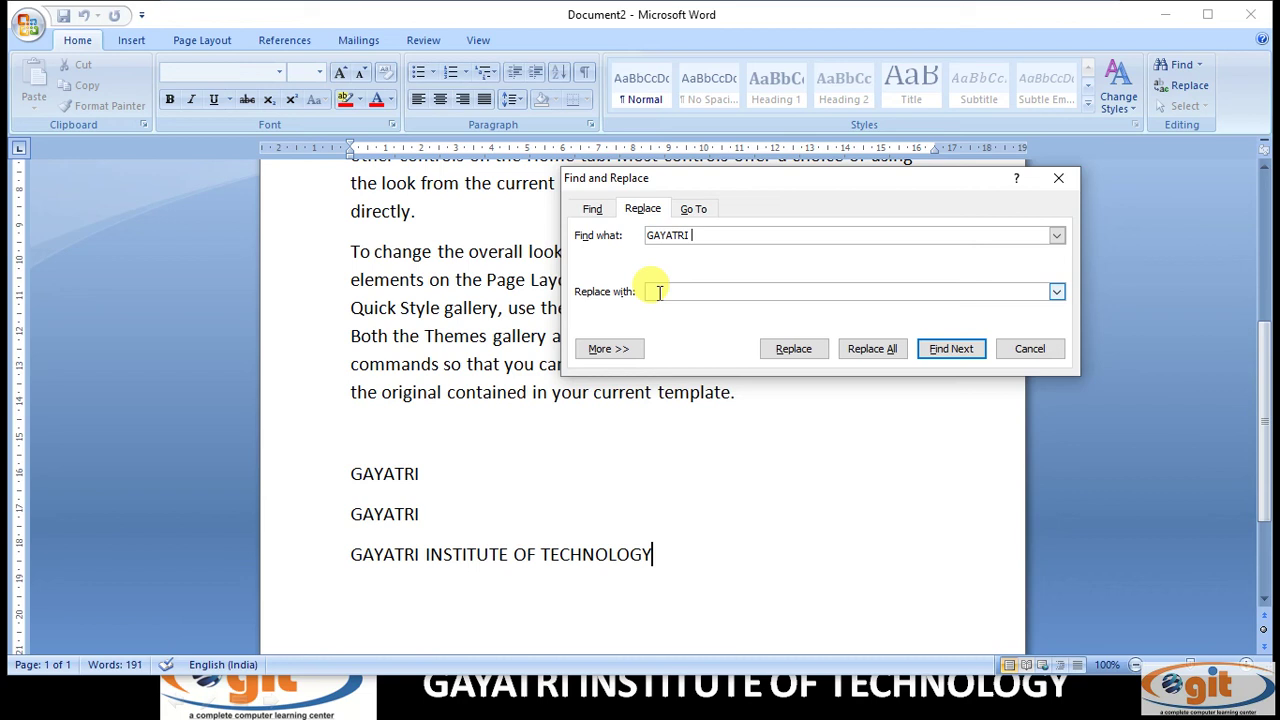
text(GIT)
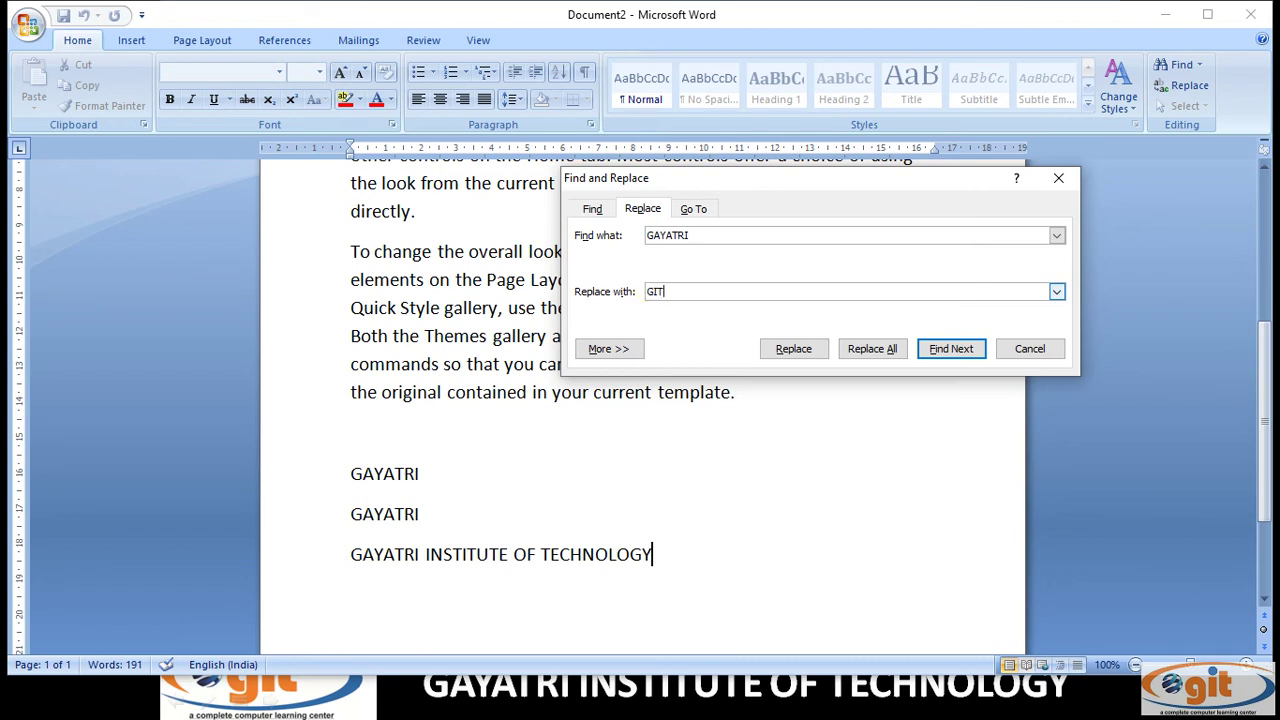
drag(700, 236, 635, 235)
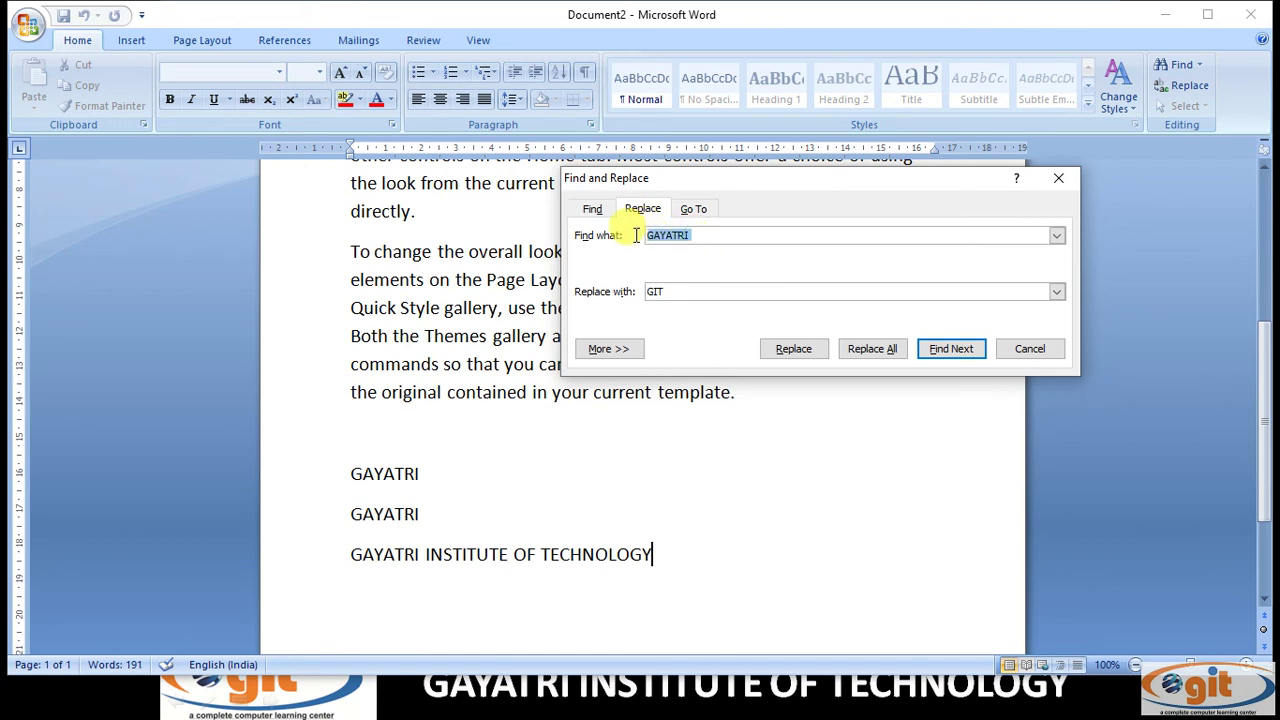
drag(668, 291, 642, 291)
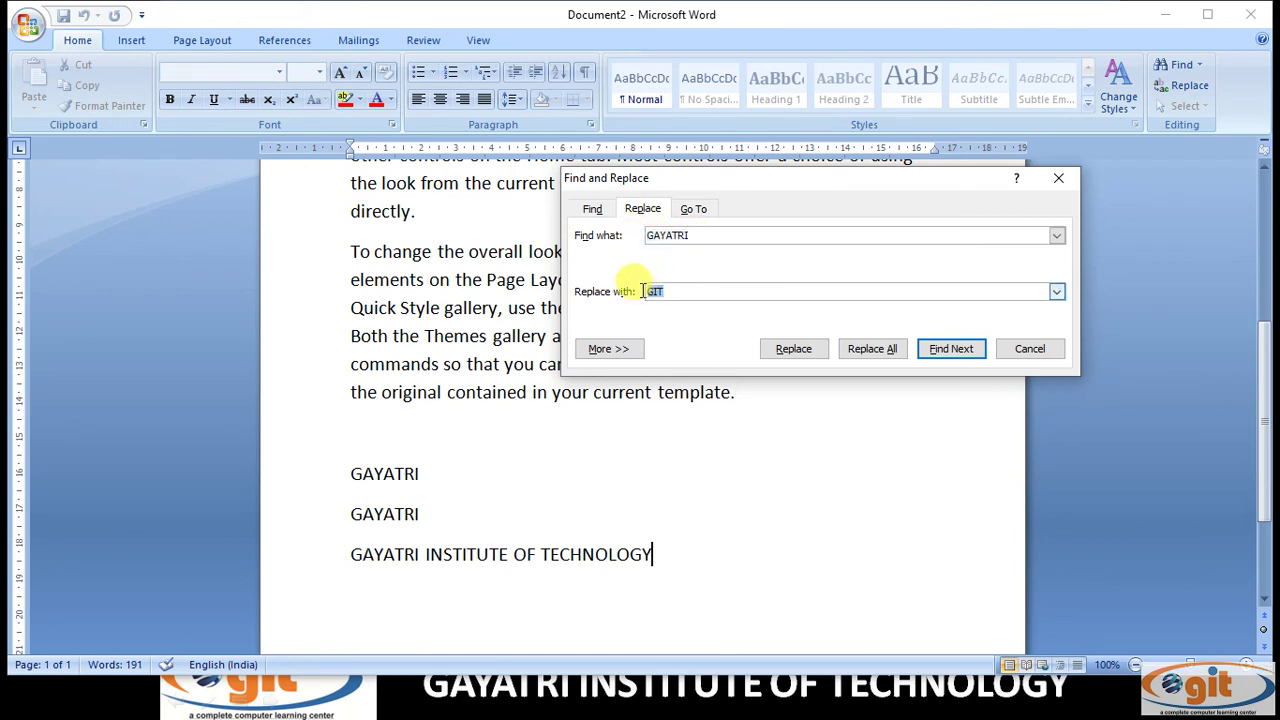
Replace all occurrences of GAYATRI in the document with GIT, dismiss the completion message and close Find and Replace.
drag(674, 180, 433, 161)
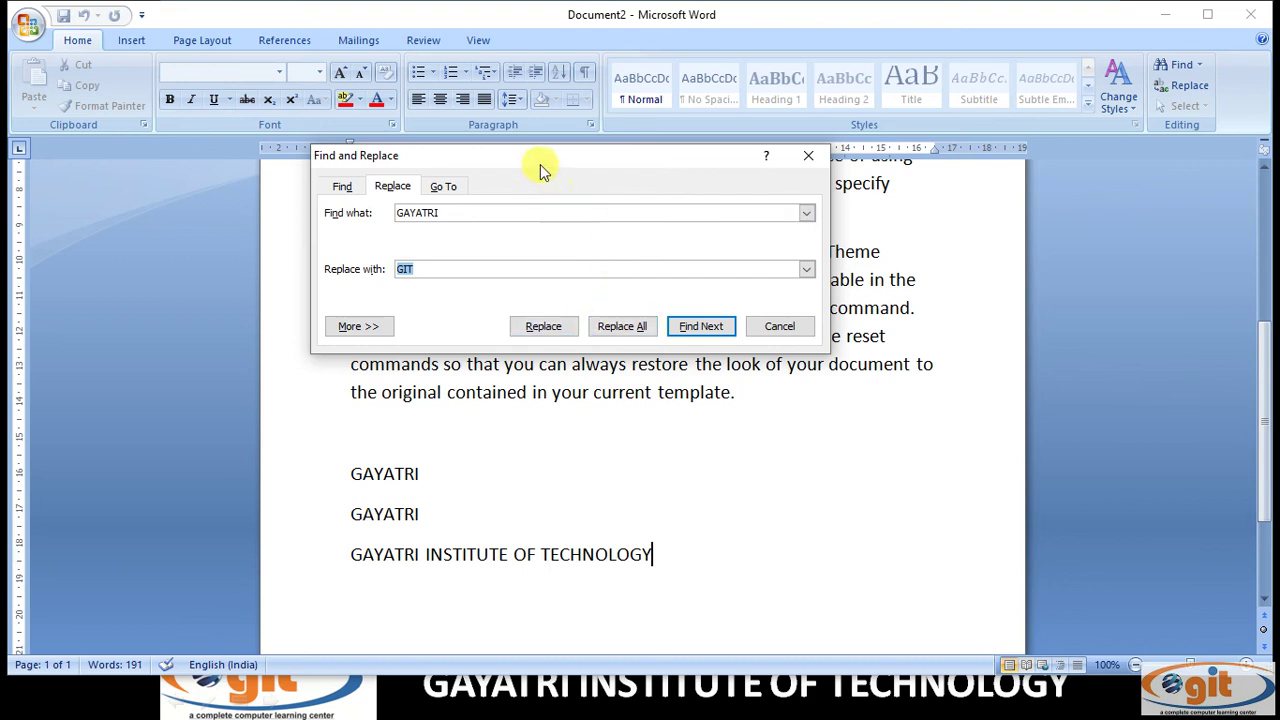
drag(545, 165, 774, 171)
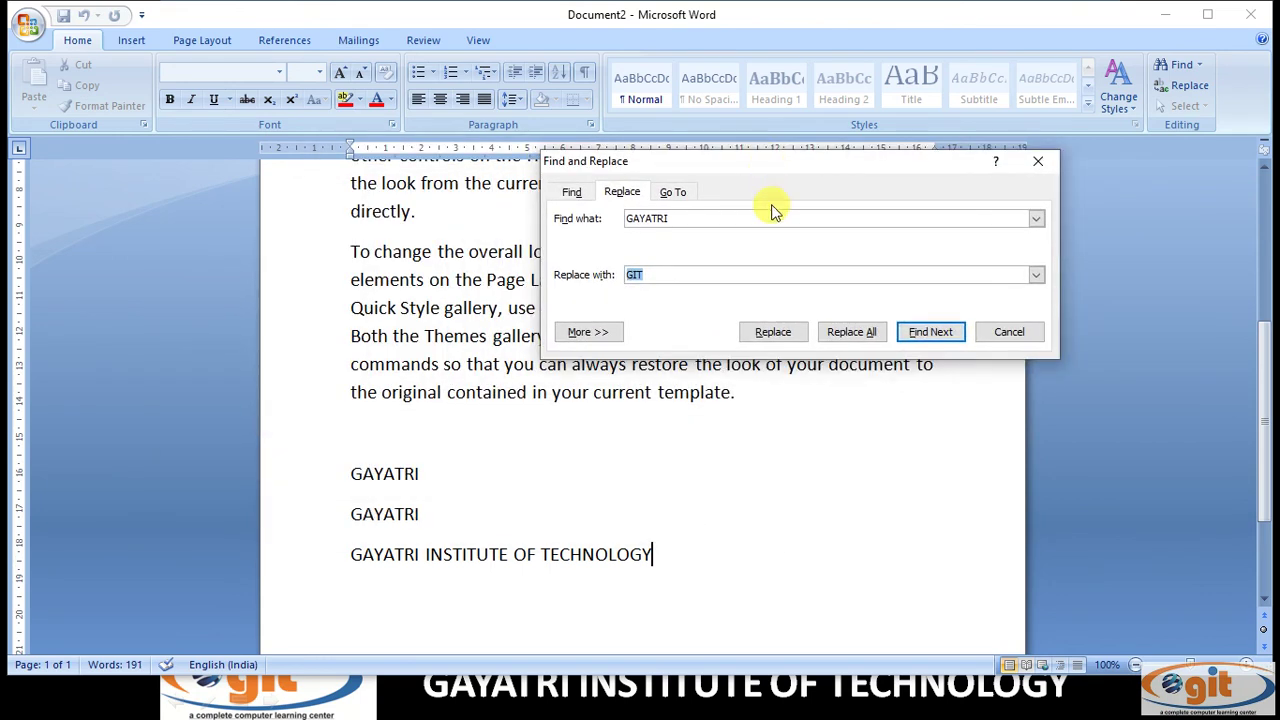
click(847, 332)
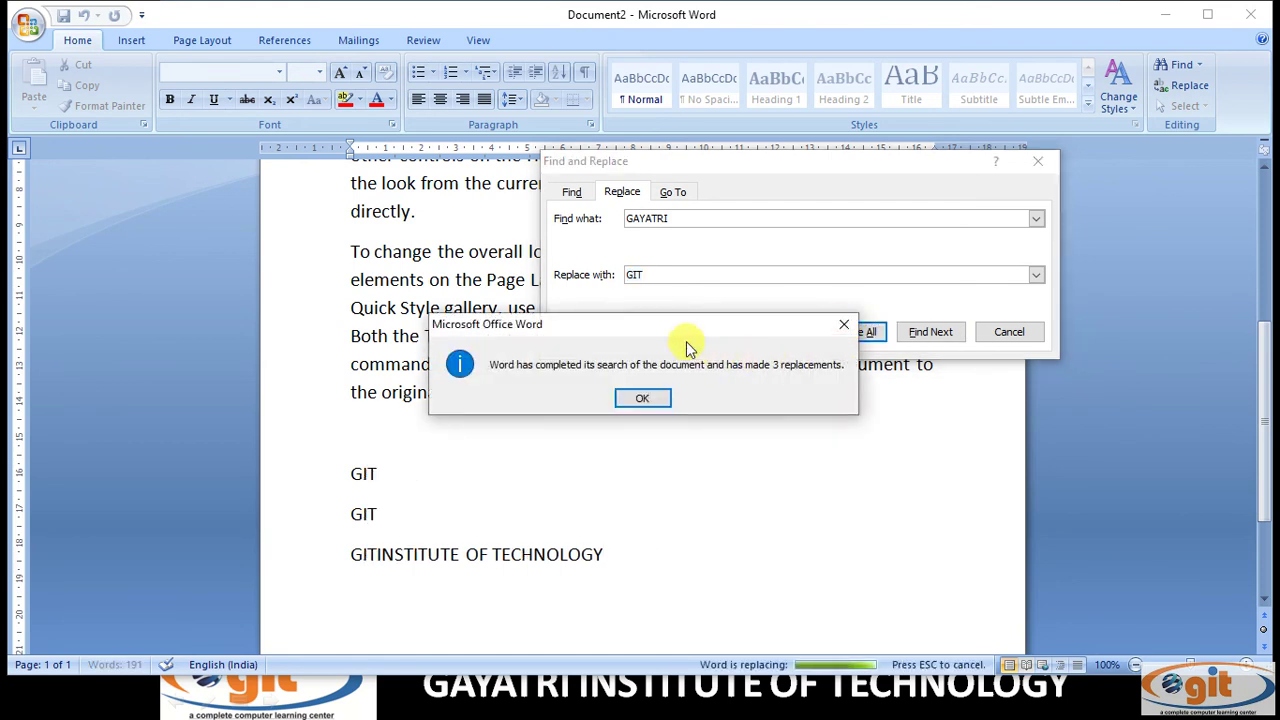
drag(657, 329, 585, 117)
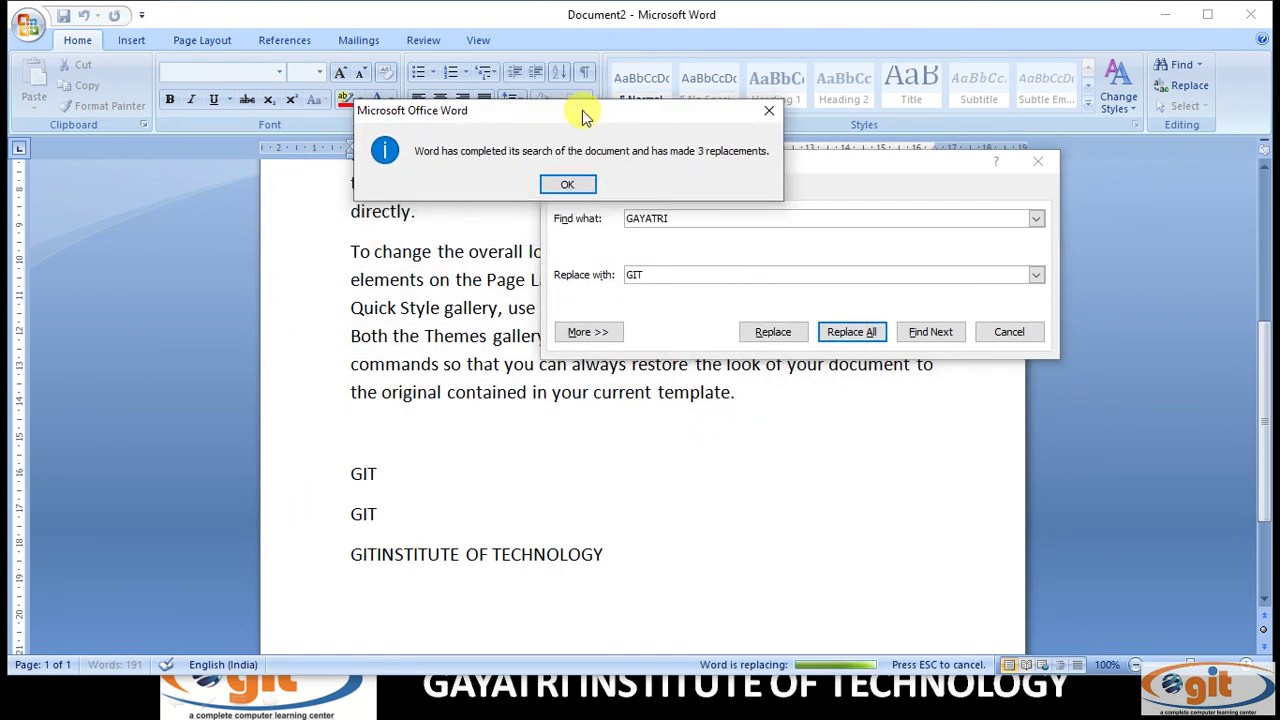
click(572, 186)
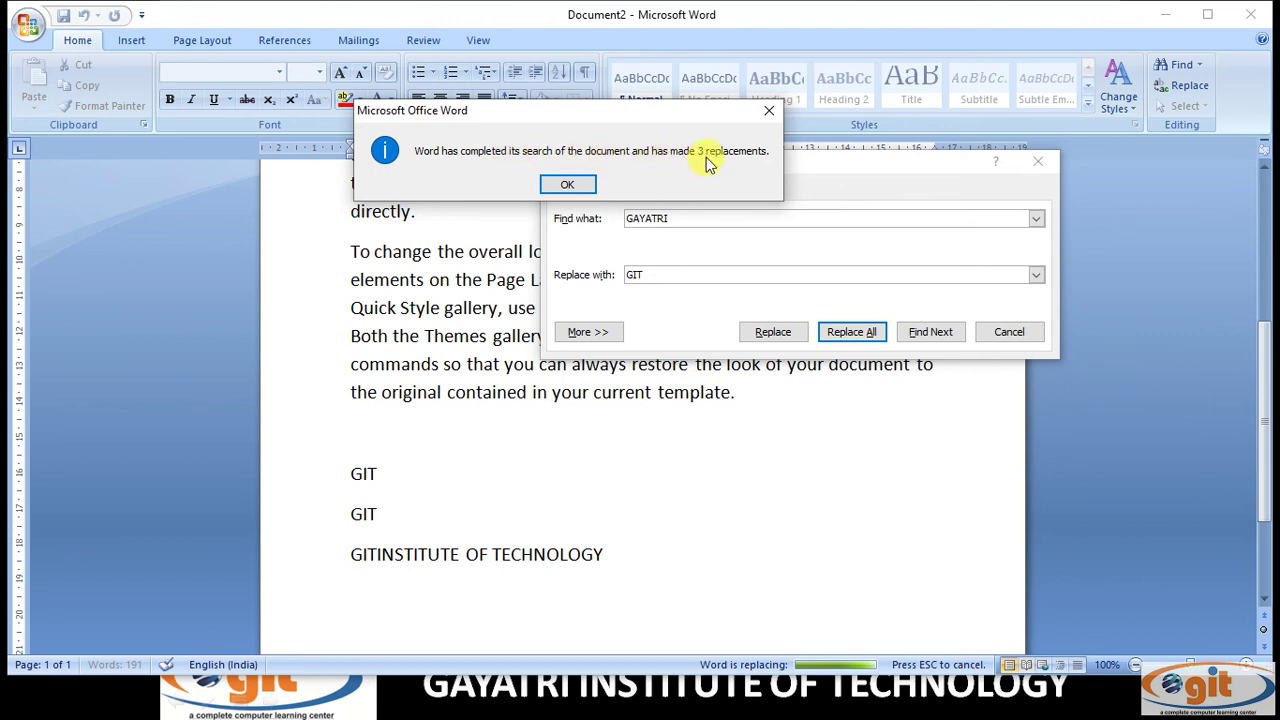
drag(571, 113, 700, 108)
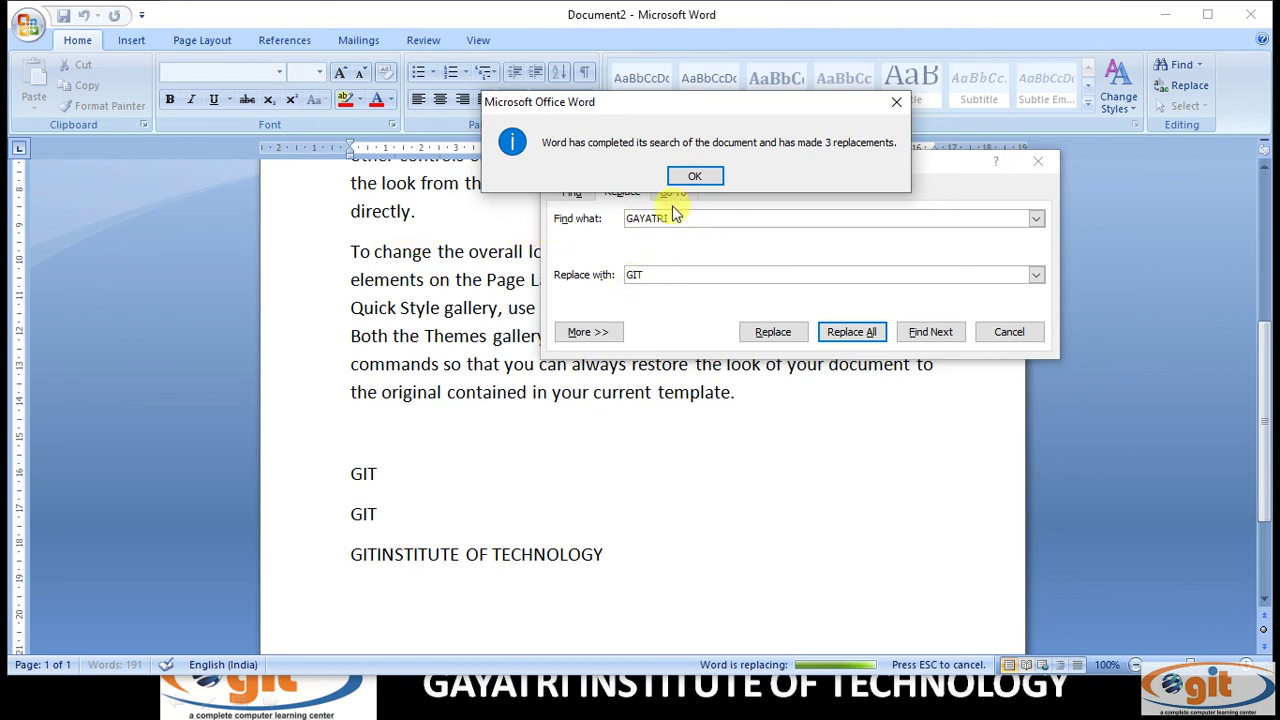
click(692, 178)
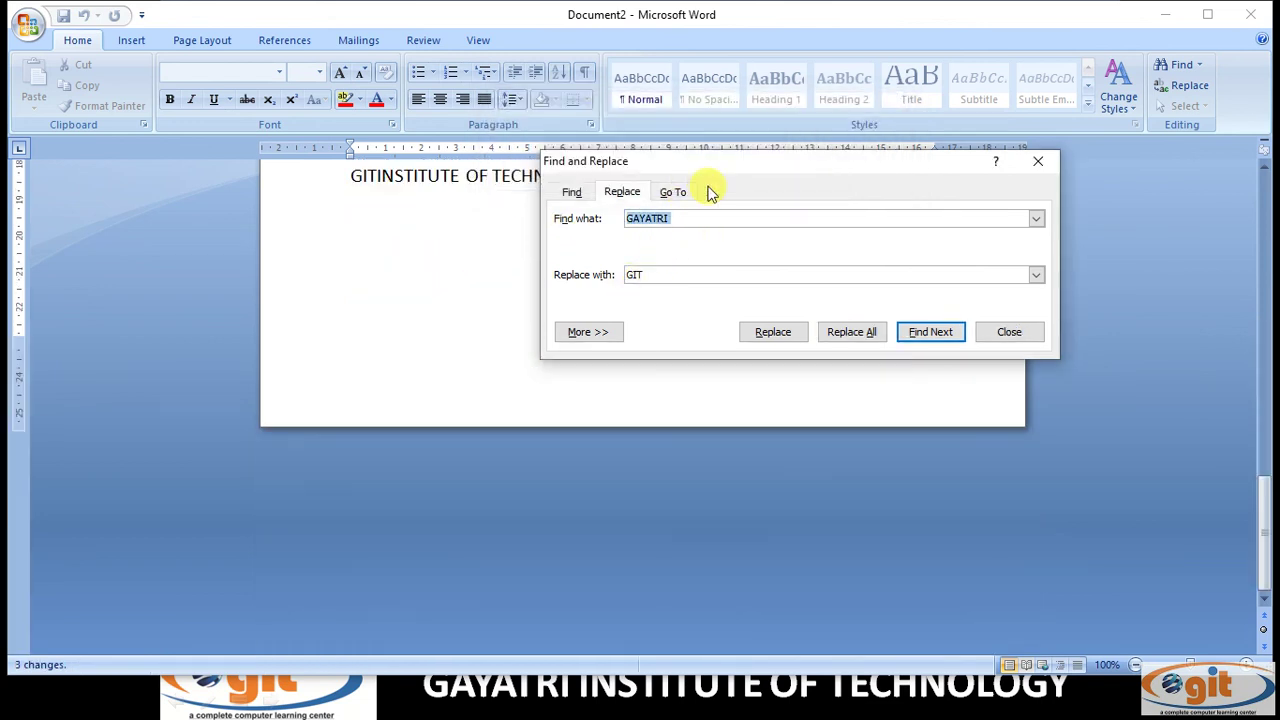
click(1010, 332)
Check the replaced text in the three lines below the last paragraph, then return to the beginning of the document.
scroll(766, 357, up, 3)
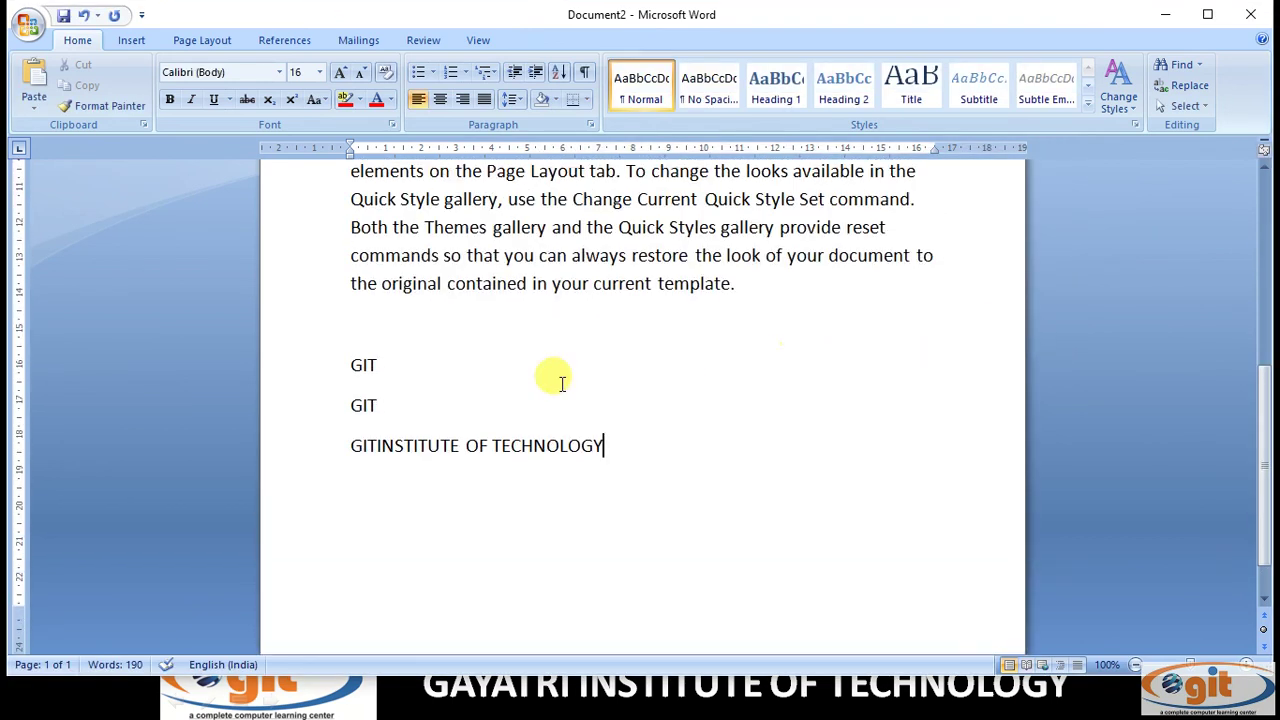
drag(350, 365, 410, 362)
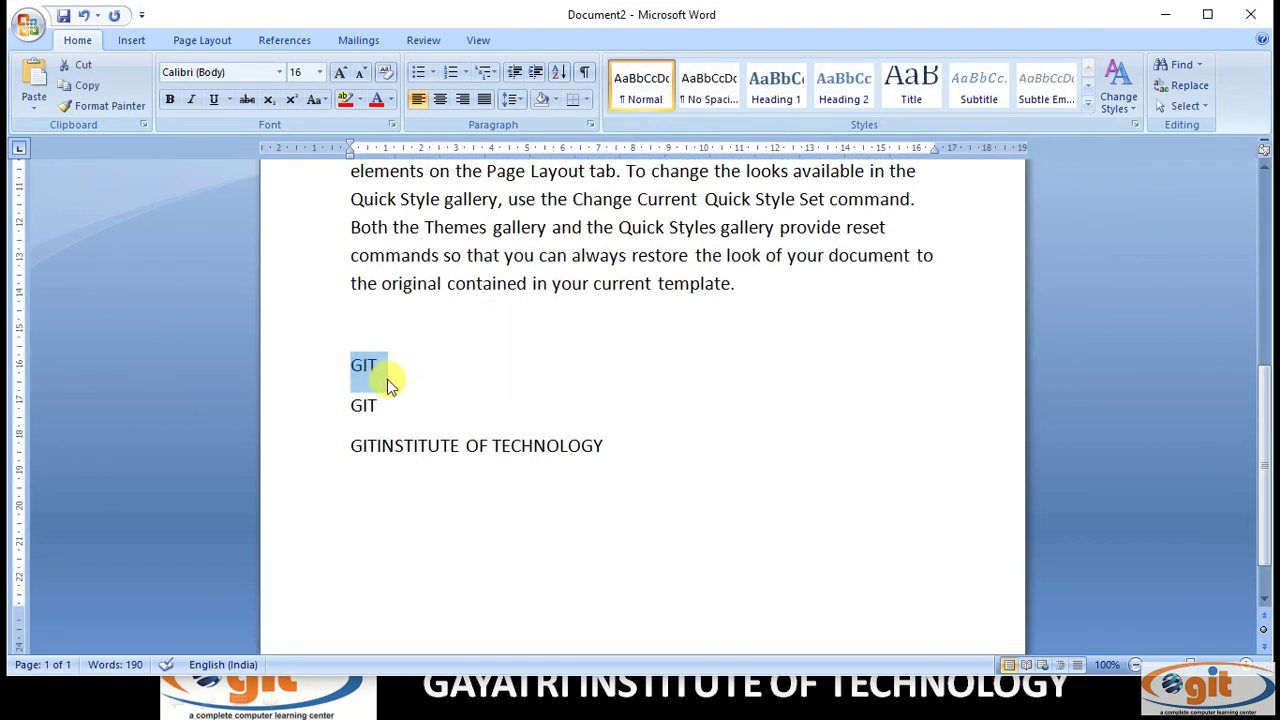
drag(343, 405, 408, 400)
drag(349, 446, 381, 447)
drag(620, 447, 292, 336)
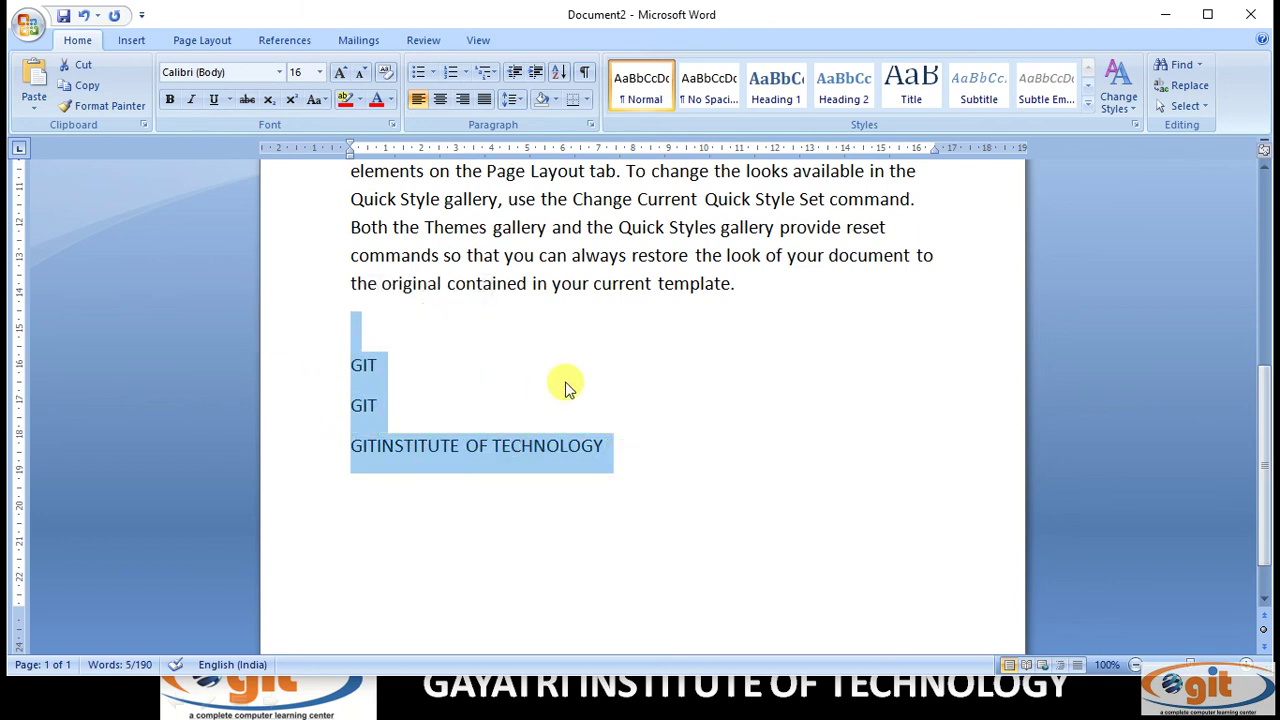
click(652, 320)
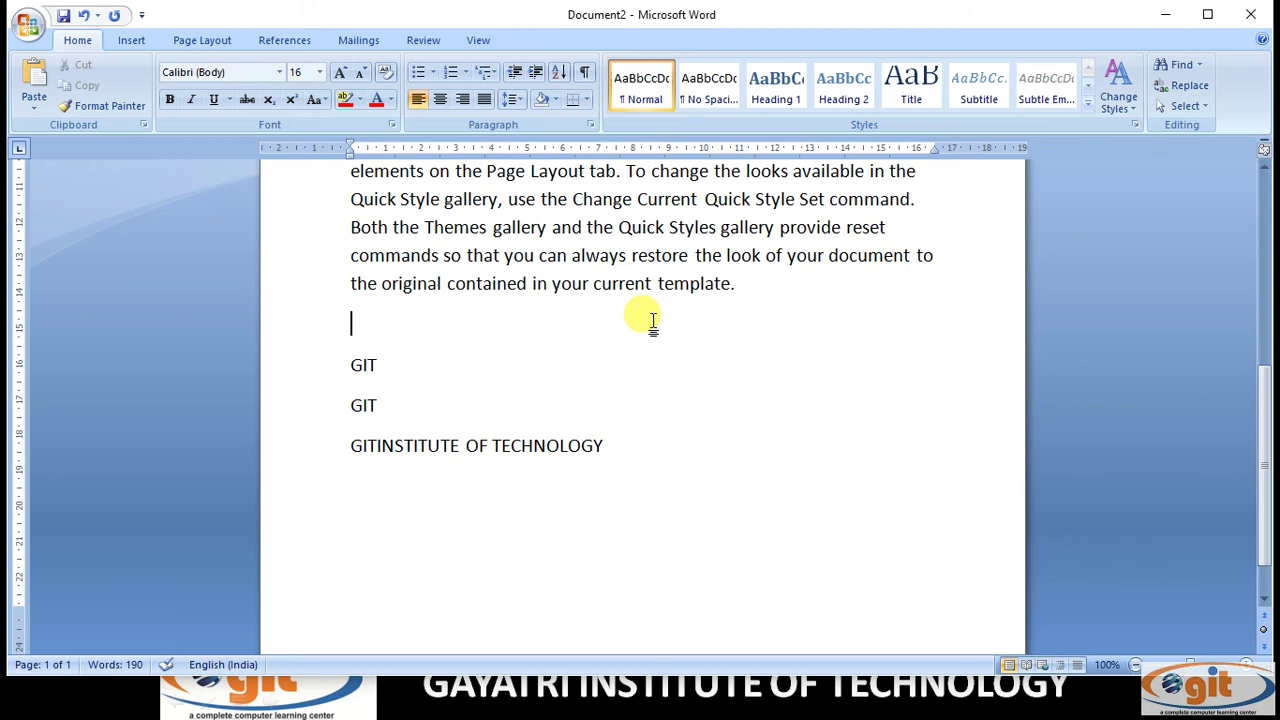
scroll(705, 383, up, 6)
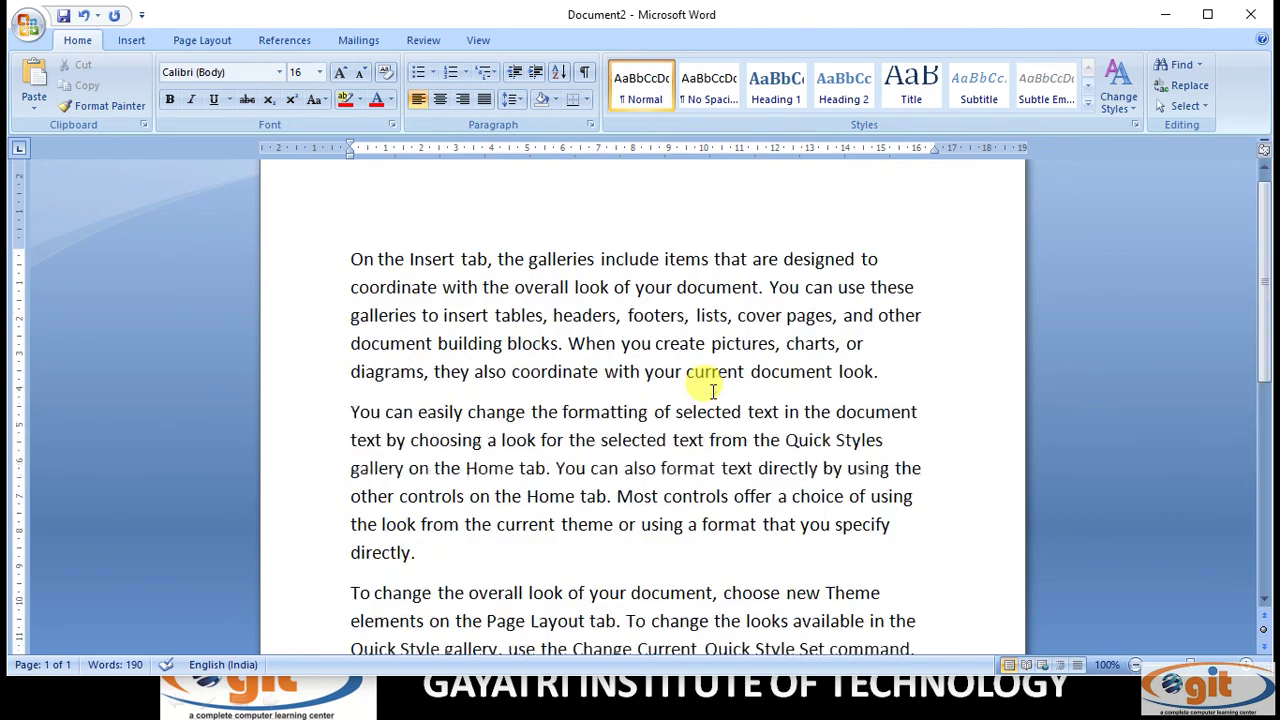